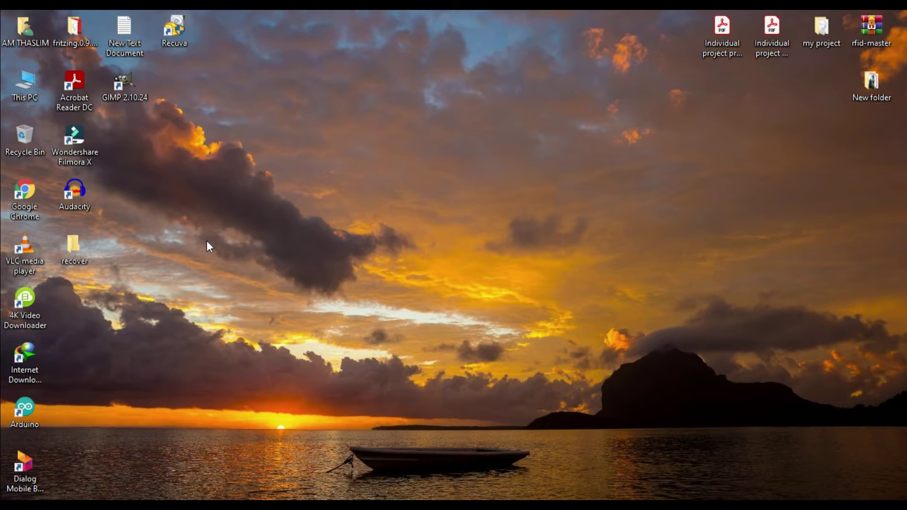
Step: Open the H: drive from This PC and permanently delete all the files in it
double_click(28, 81)
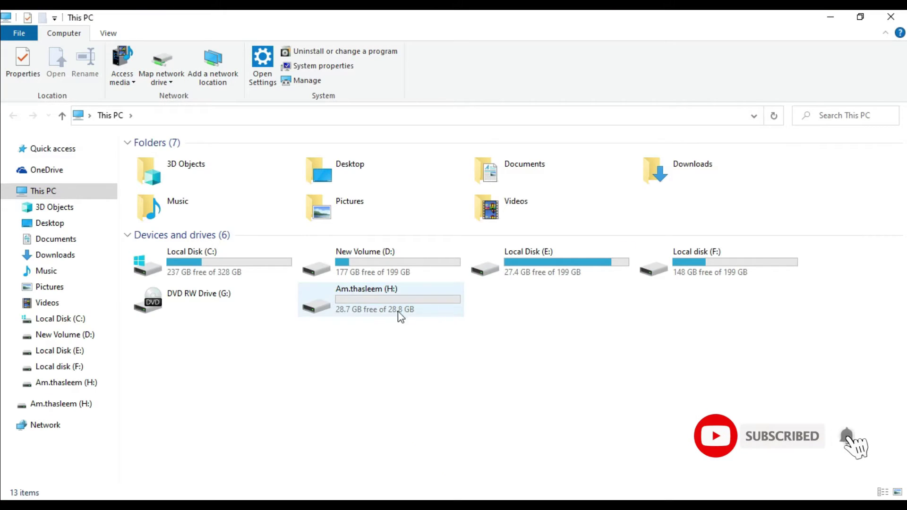
click(379, 311)
double_click(379, 311)
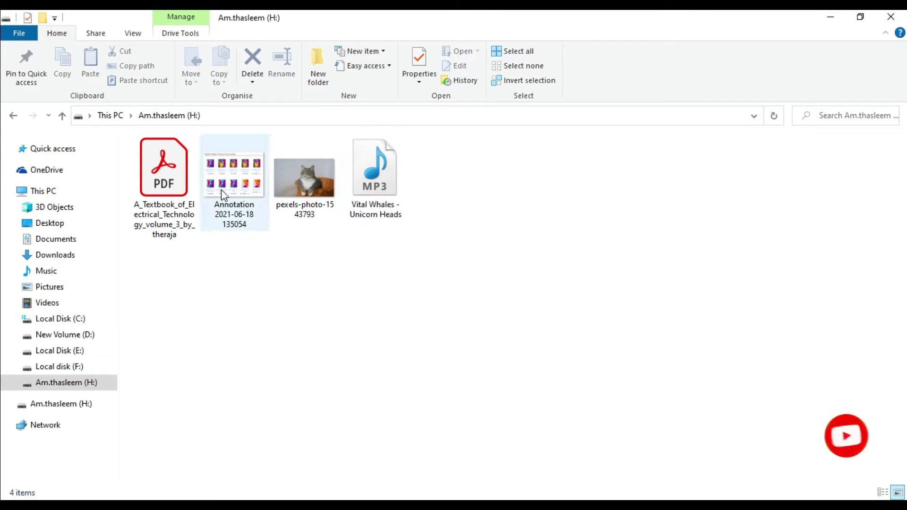
drag(543, 180, 142, 186)
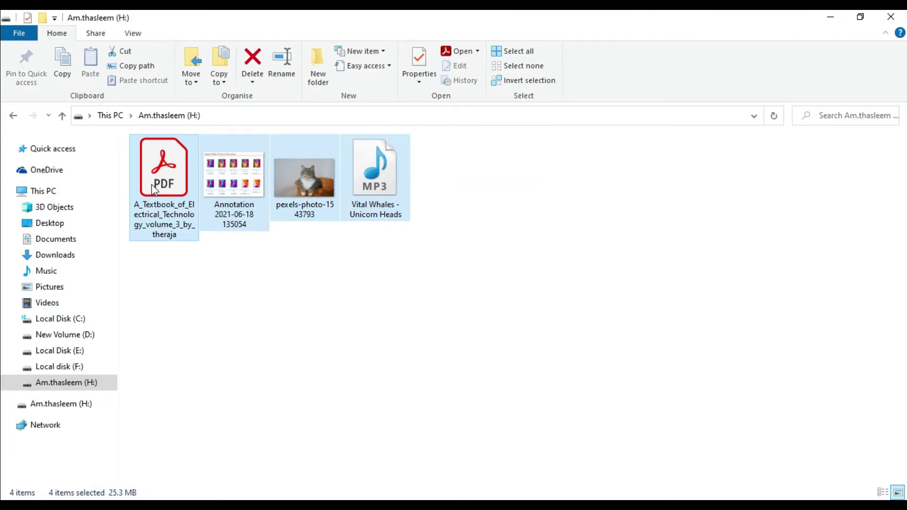
key(Delete)
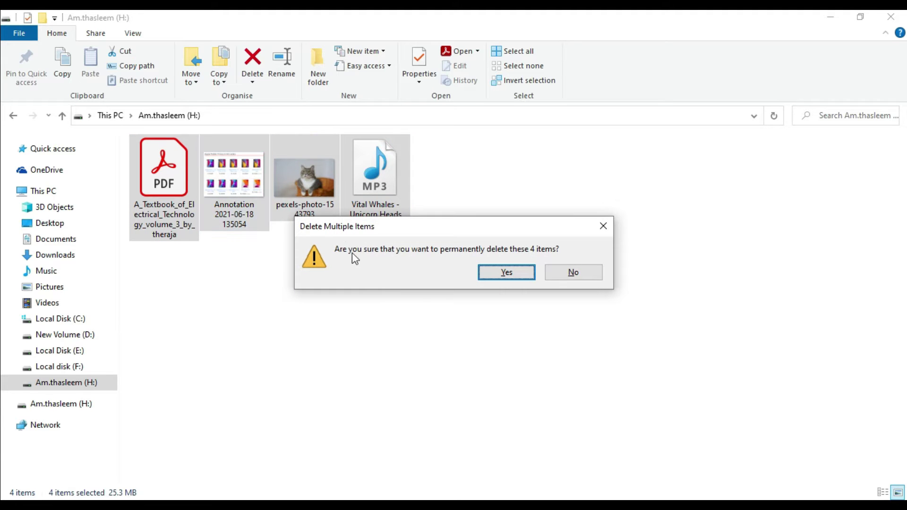
click(504, 278)
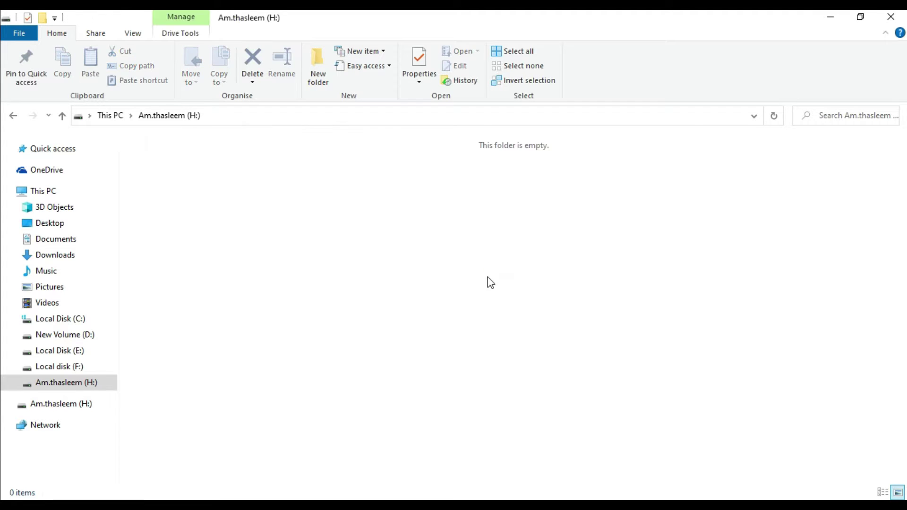
Step: Reopen the H: drive to check its contents after the deletion, and return to This PC
click(13, 116)
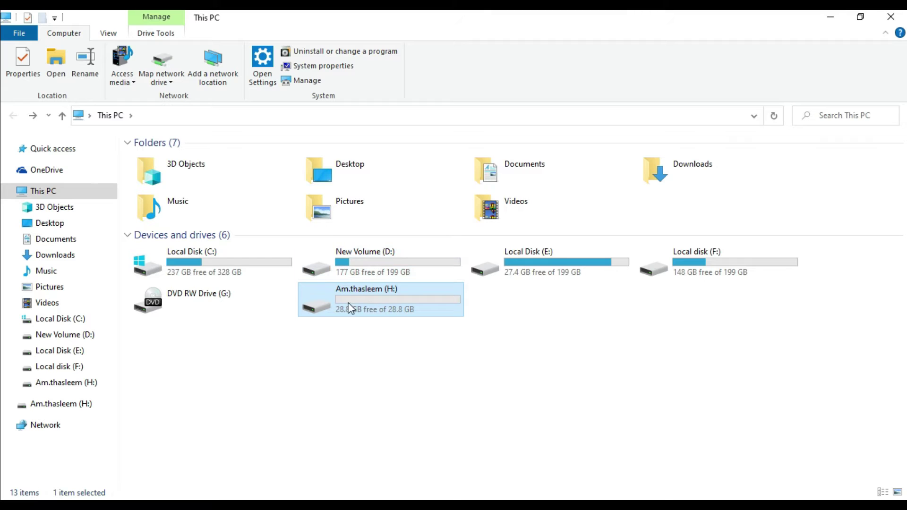
double_click(371, 304)
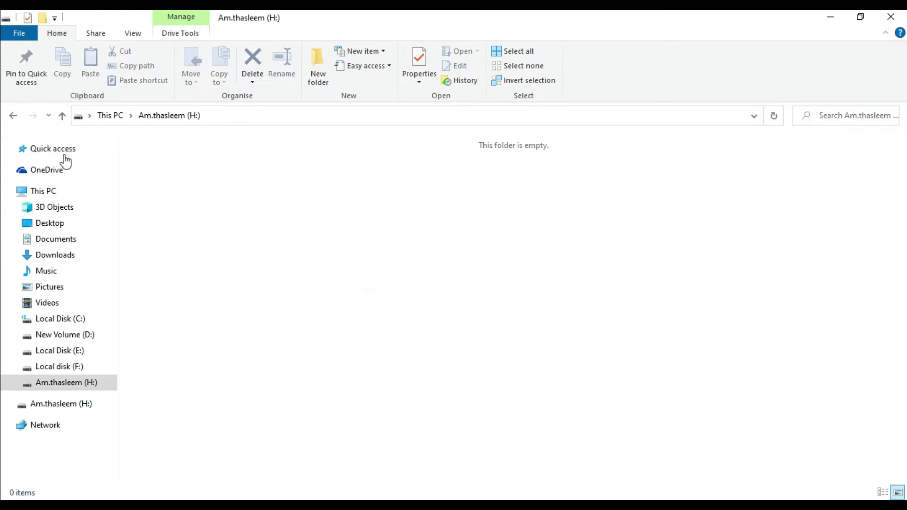
click(13, 115)
Step: Scan the H: drive for deleted files with Recuva
right_click(426, 305)
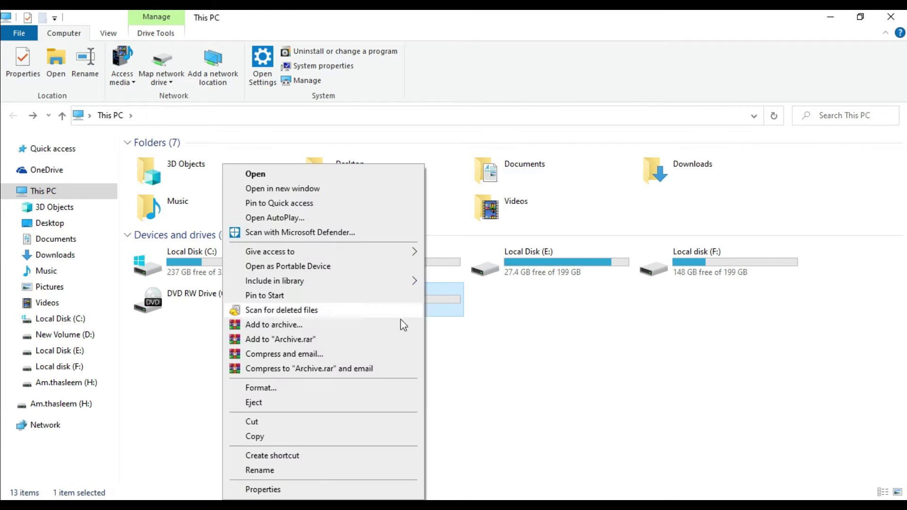
click(290, 311)
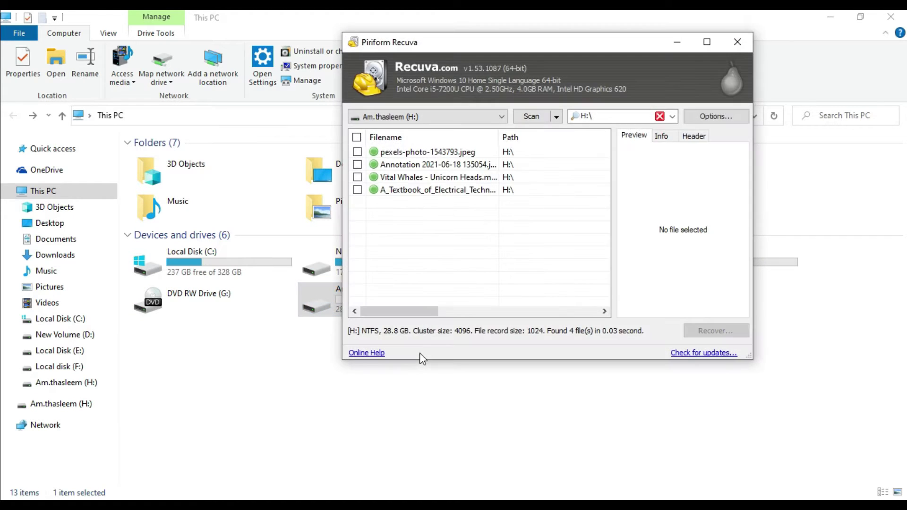
Step: Recover all the found files into the recover folder on the Desktop and close Recuva
click(356, 137)
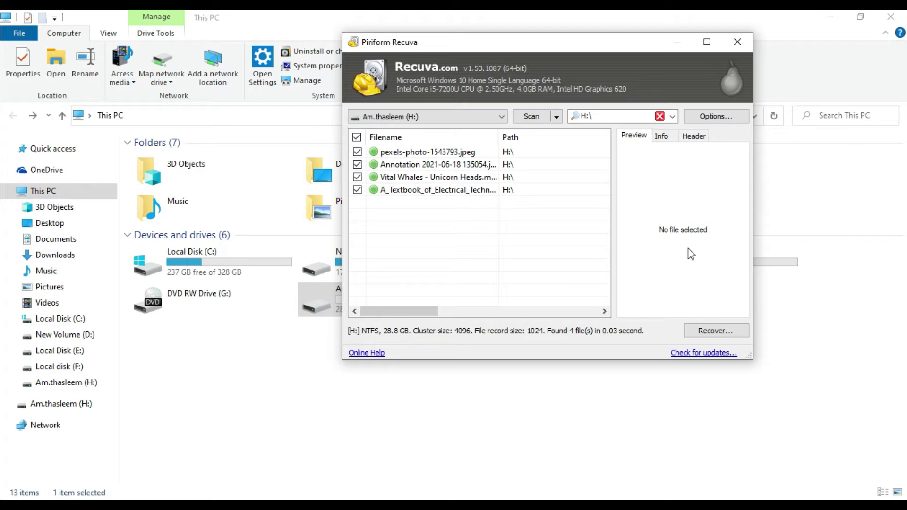
click(704, 333)
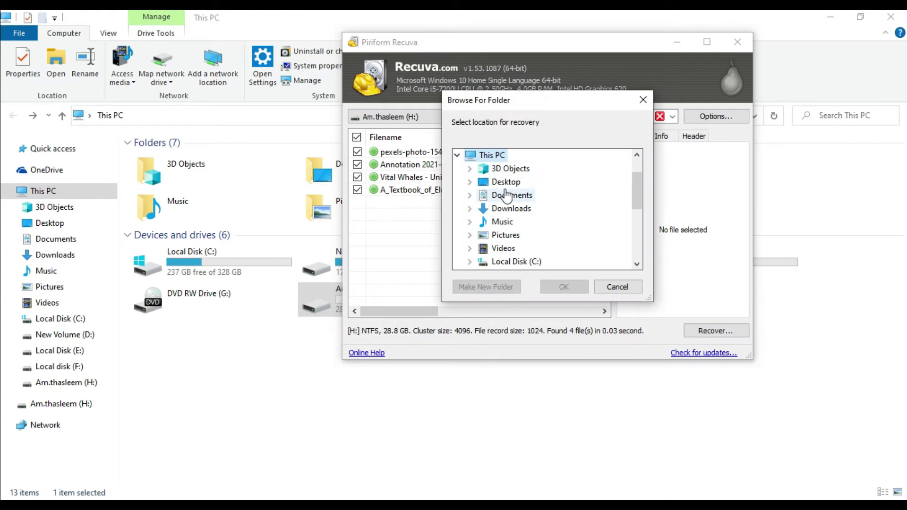
click(472, 183)
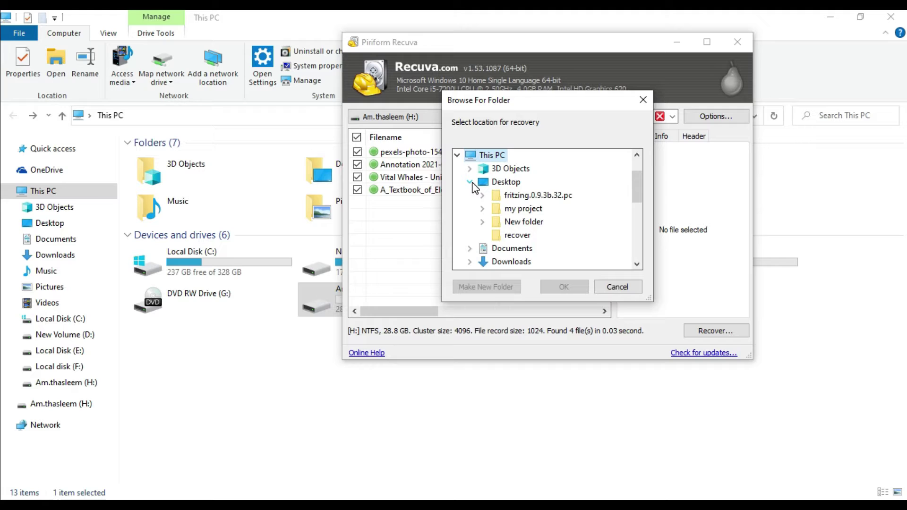
click(511, 236)
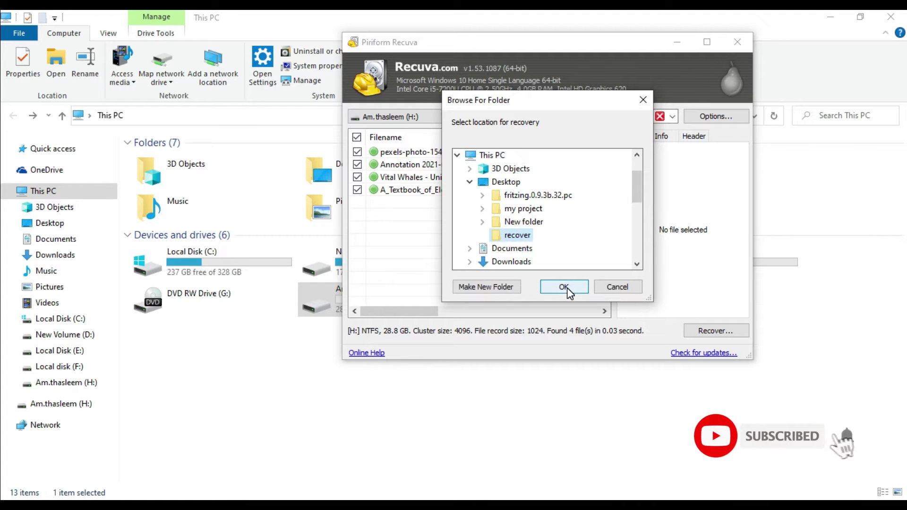
click(567, 288)
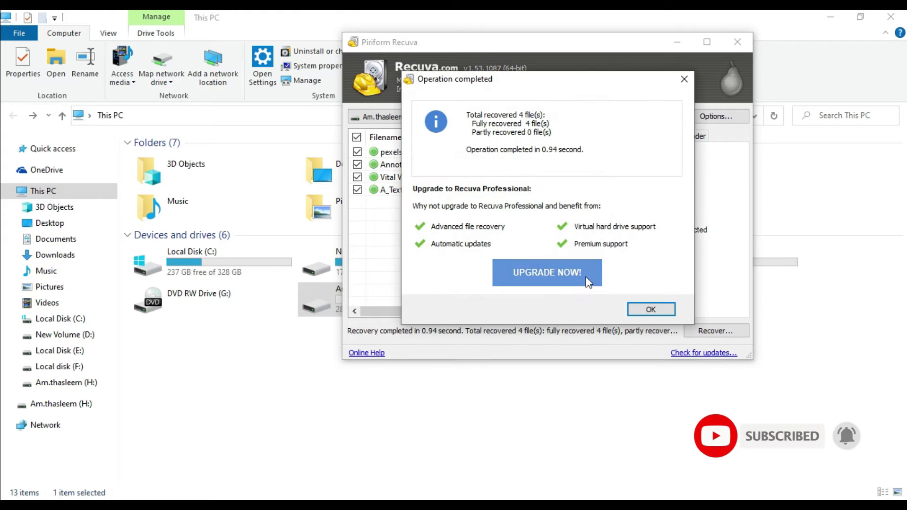
click(648, 310)
click(738, 42)
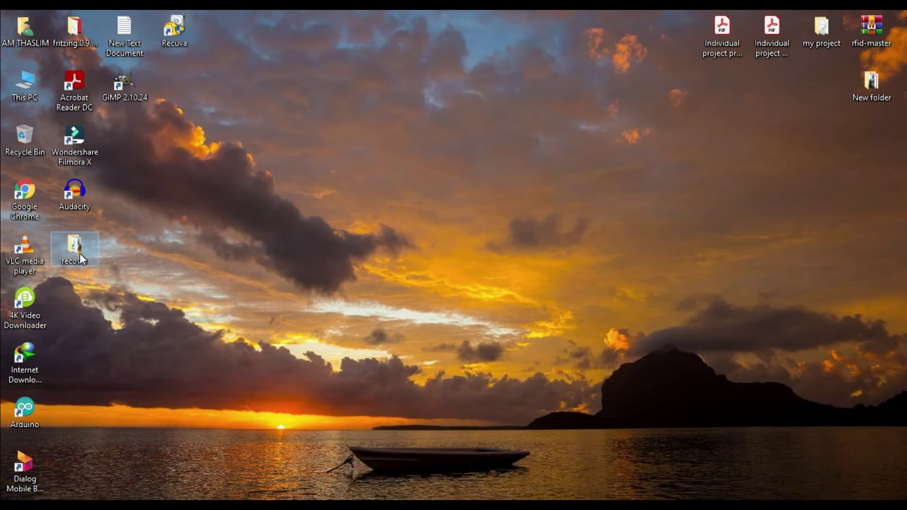
Step: Check the recovered cat photo and the textbook PDF in the desktop's recover folder, closing everything when done
double_click(81, 253)
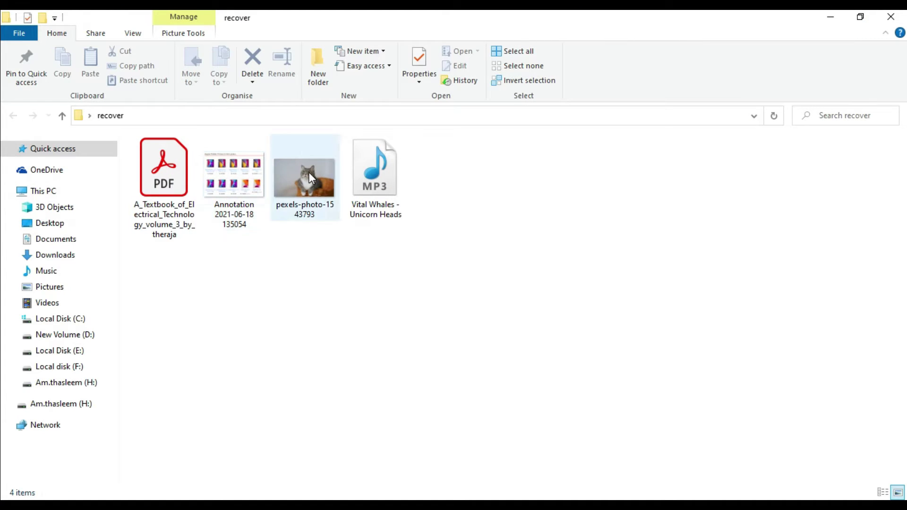
double_click(309, 174)
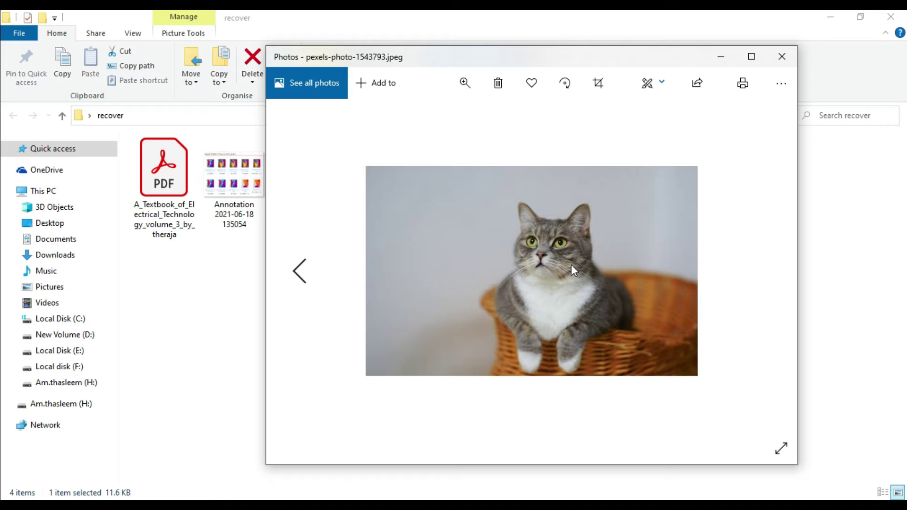
click(782, 57)
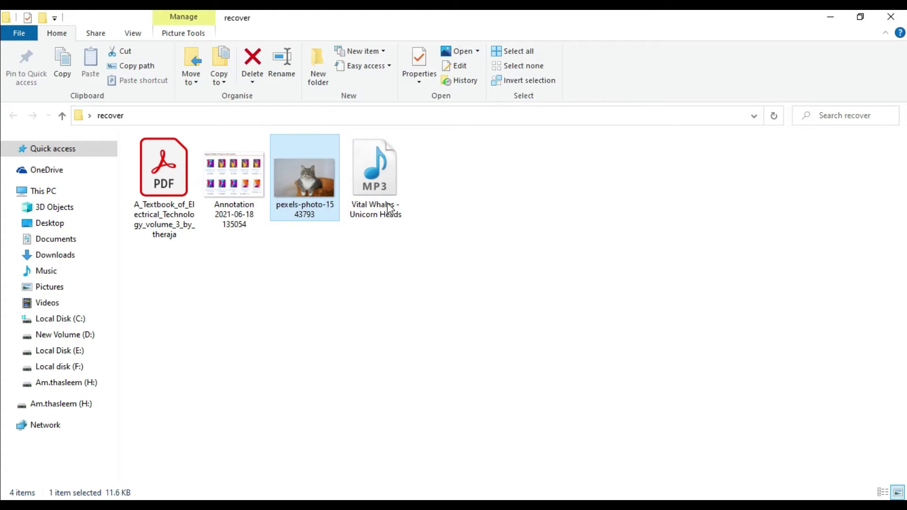
double_click(173, 198)
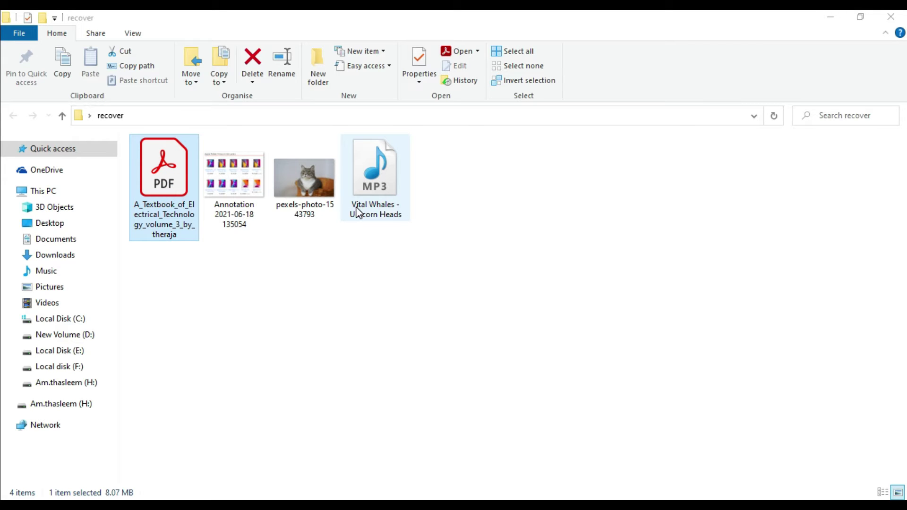
click(887, 20)
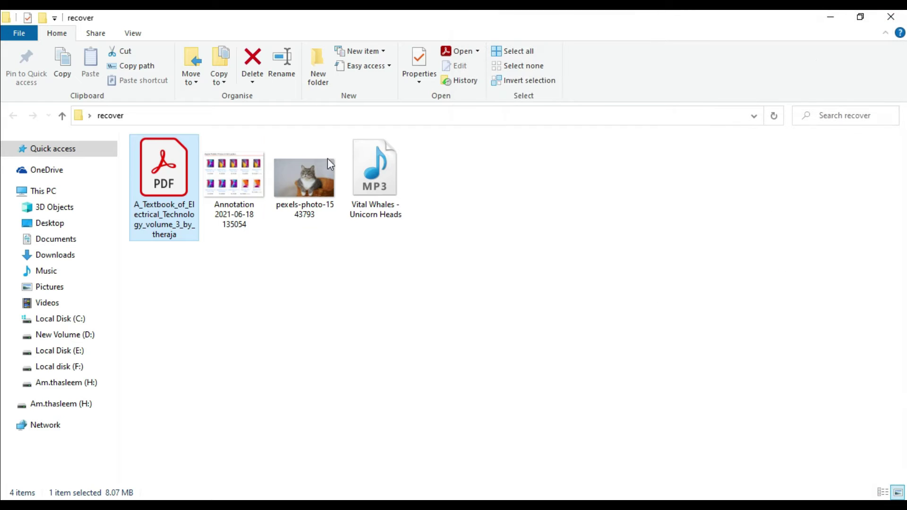
click(891, 17)
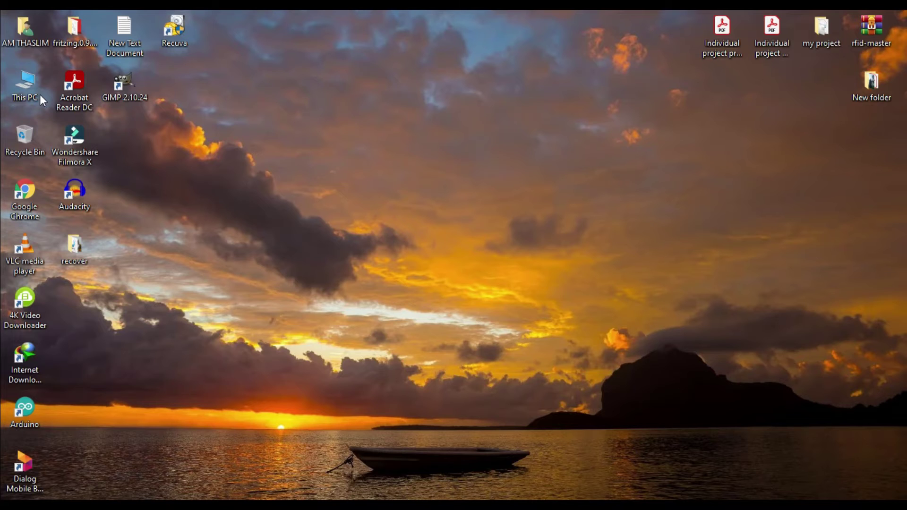
Step: Quick-format the H: drive as NTFS with a 4096-byte allocation unit size, keeping its volume label
double_click(34, 81)
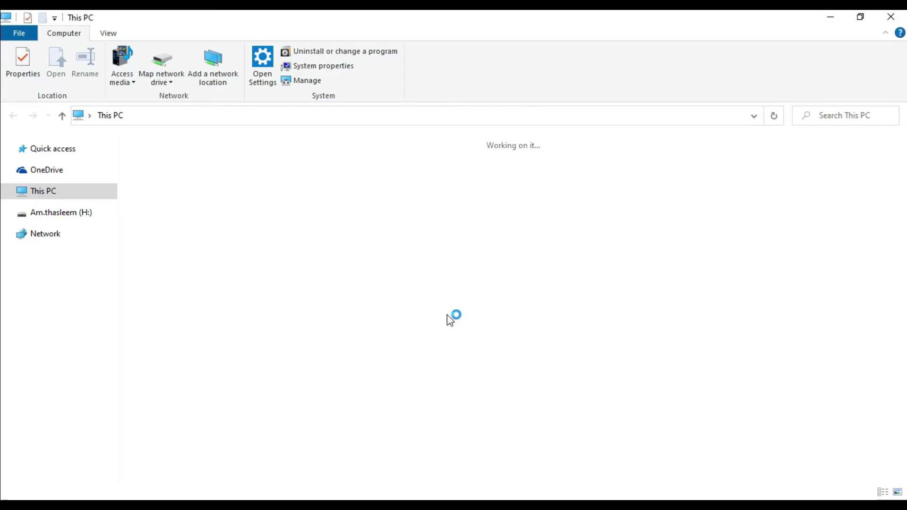
click(375, 302)
right_click(375, 301)
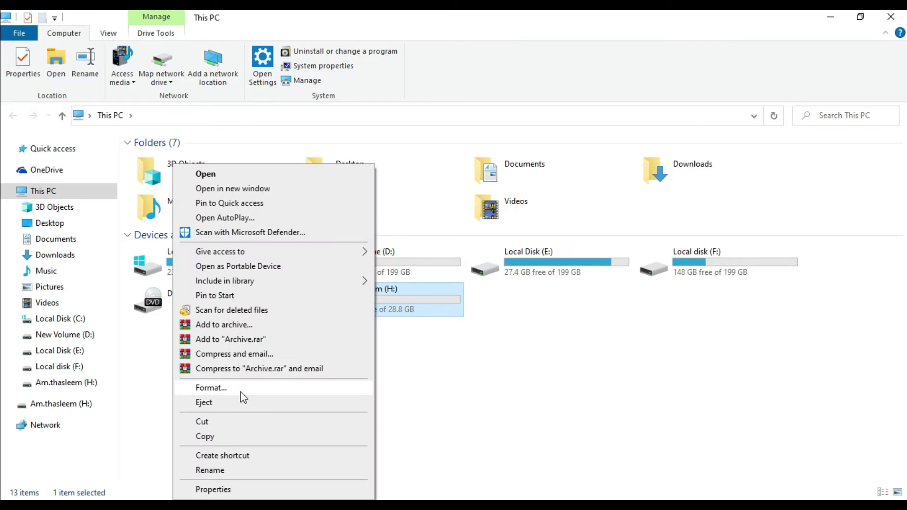
click(240, 391)
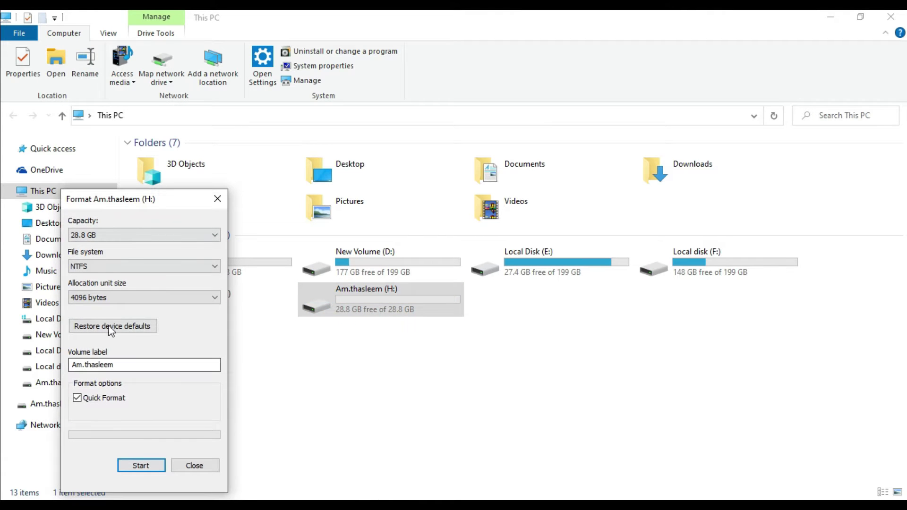
click(147, 468)
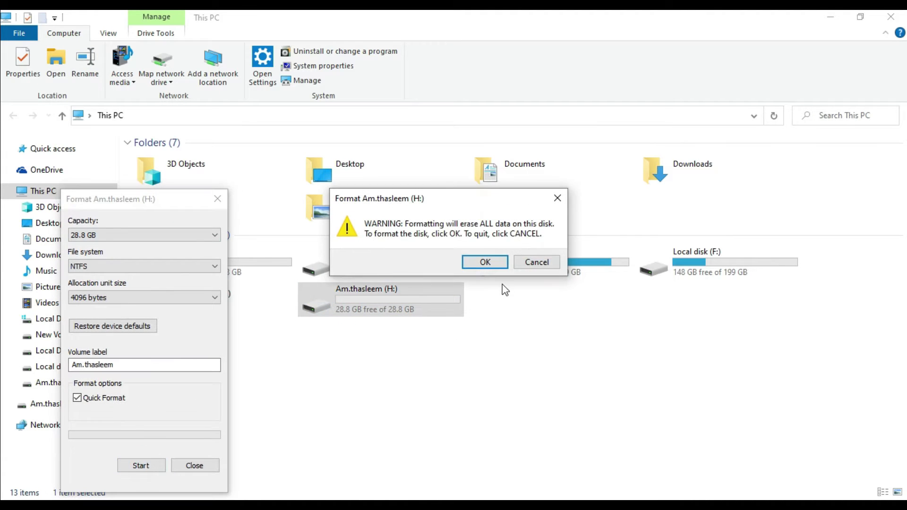
click(484, 262)
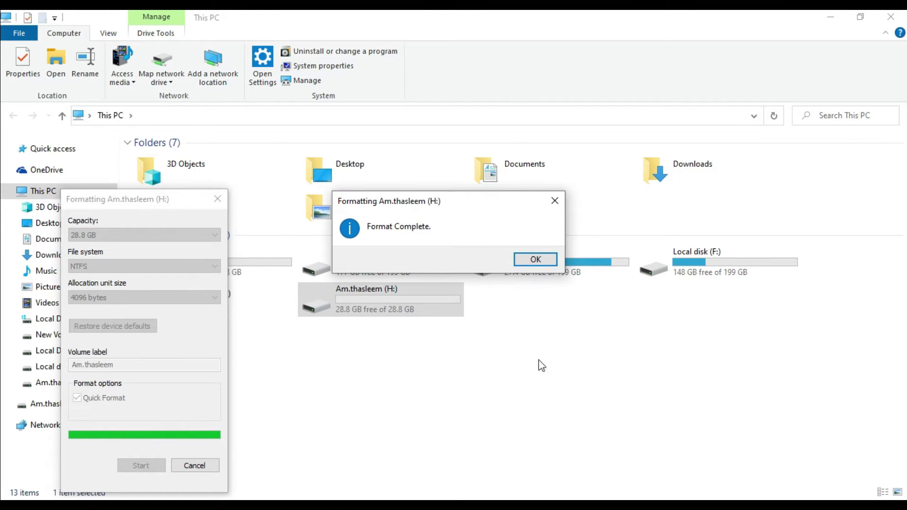
click(528, 256)
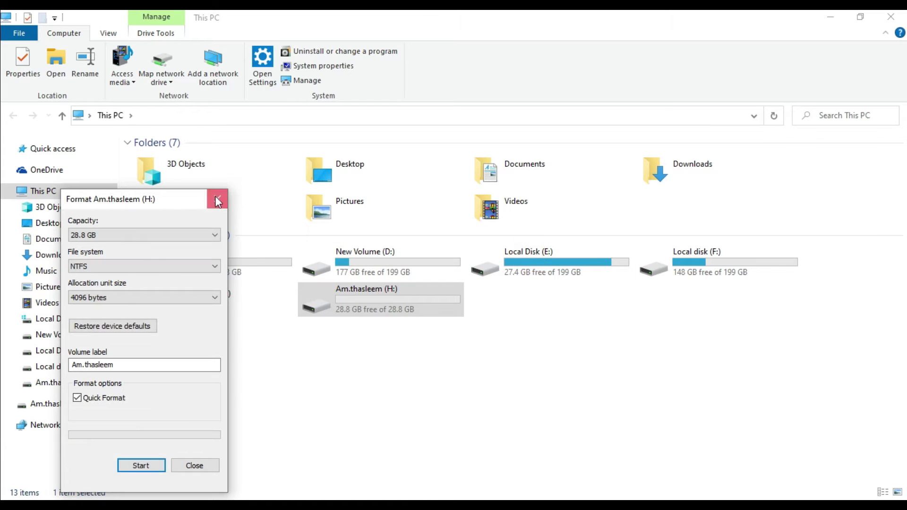
click(216, 198)
Step: Scan the formatted H: drive for deleted files with Recuva and close the scan window
right_click(387, 307)
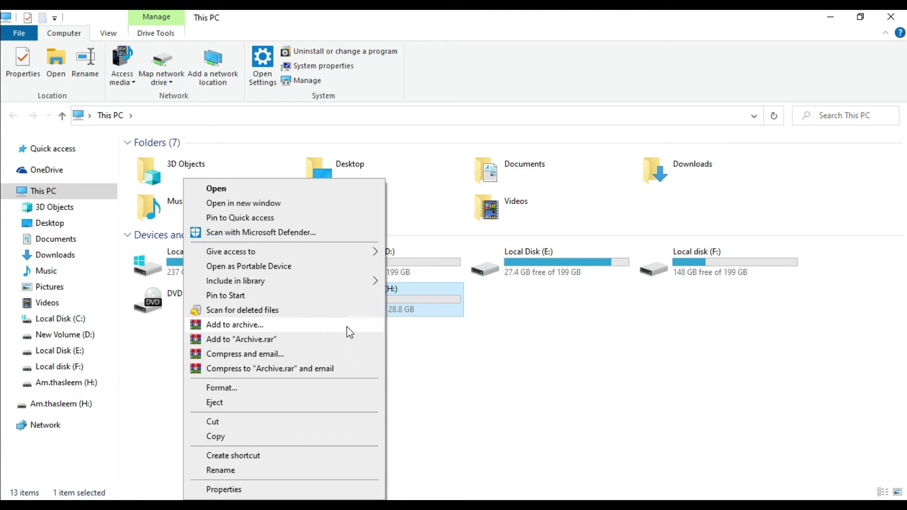
click(278, 310)
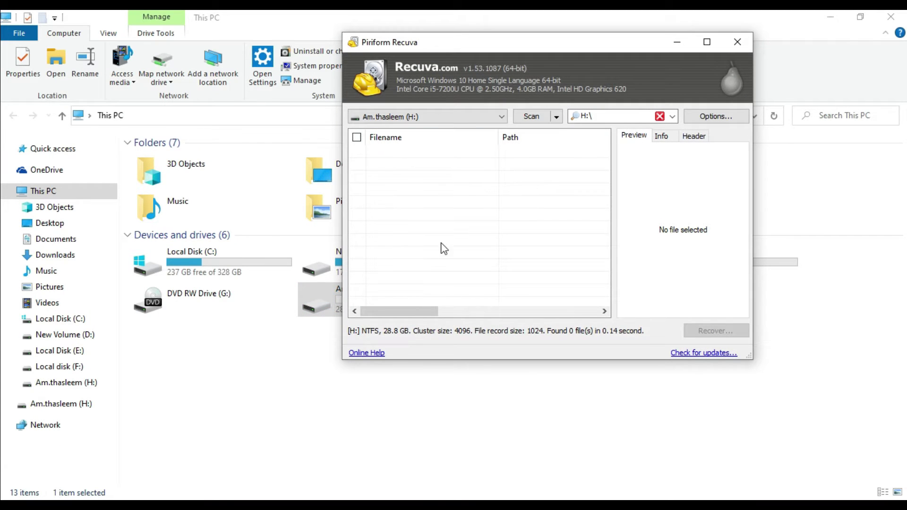
click(745, 41)
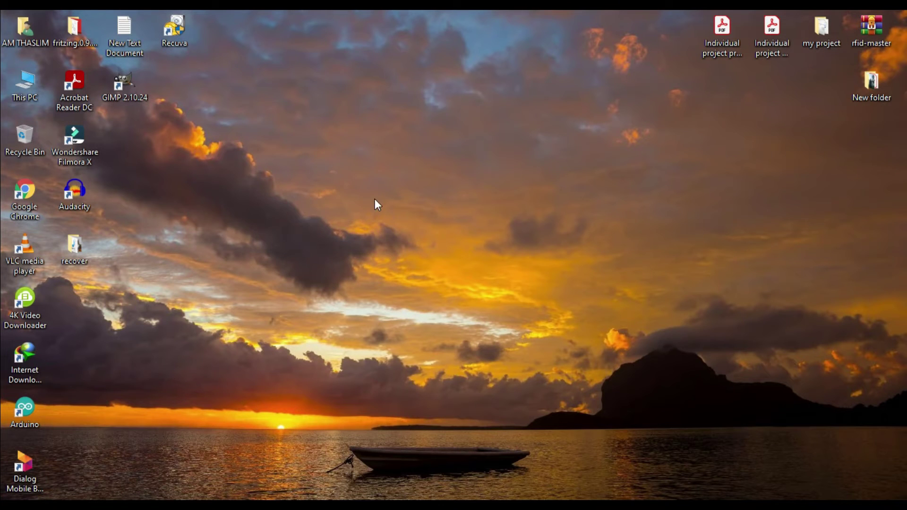
Step: Refresh the desktop, start the Recuva wizard and choose All Files as the file type to recover
right_click(255, 112)
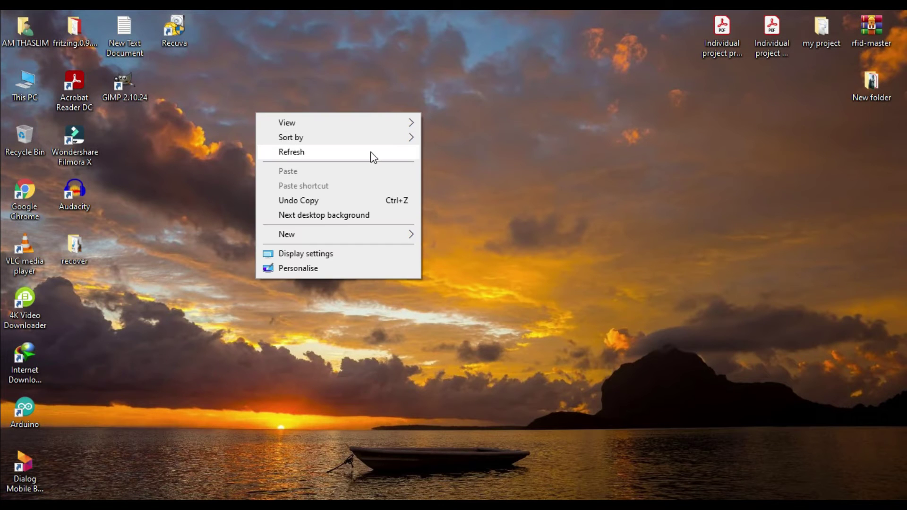
click(371, 151)
double_click(186, 29)
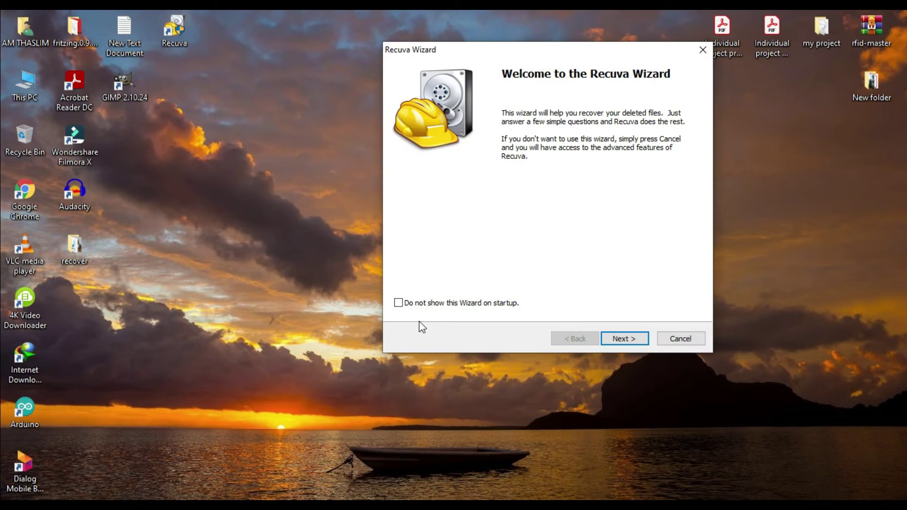
click(623, 336)
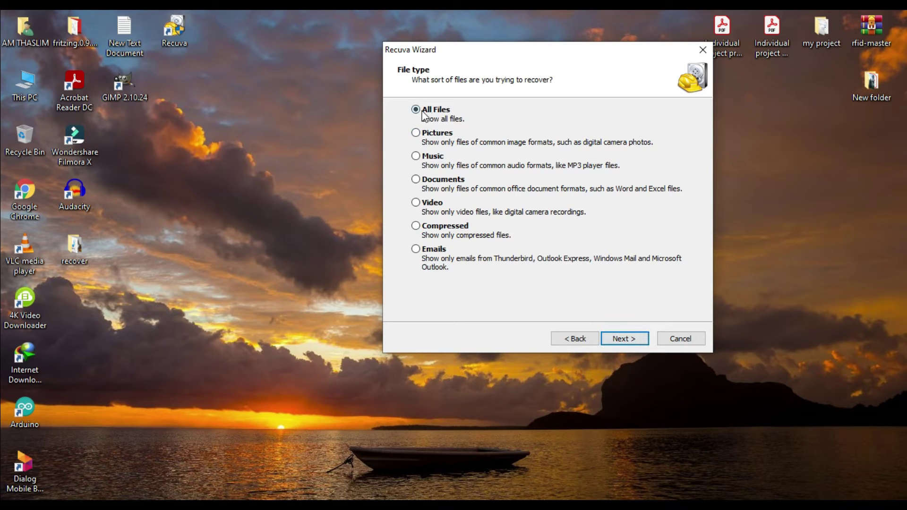
click(612, 339)
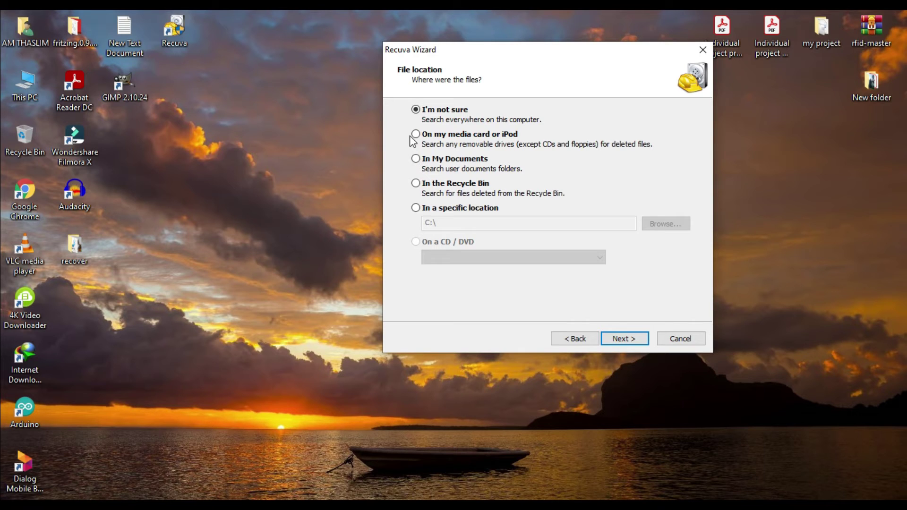
Step: Set the file location to a specific location, the H: drive
click(439, 208)
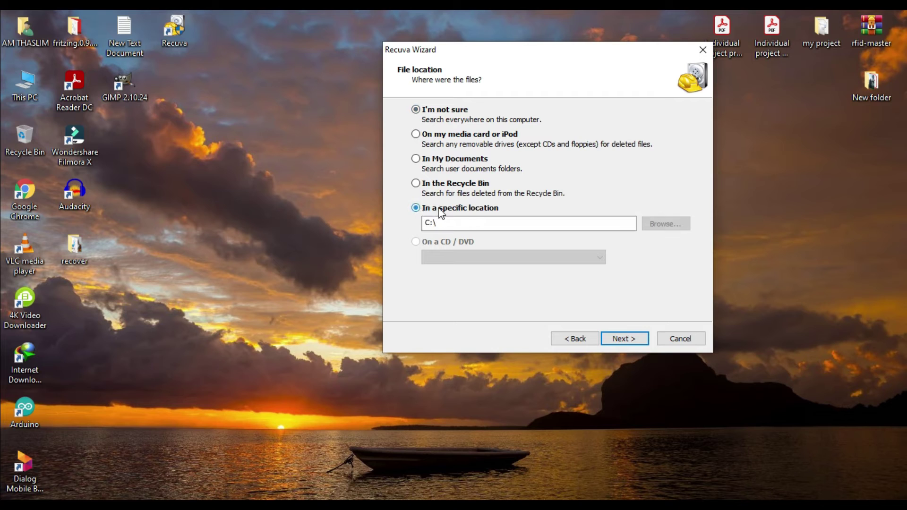
click(654, 223)
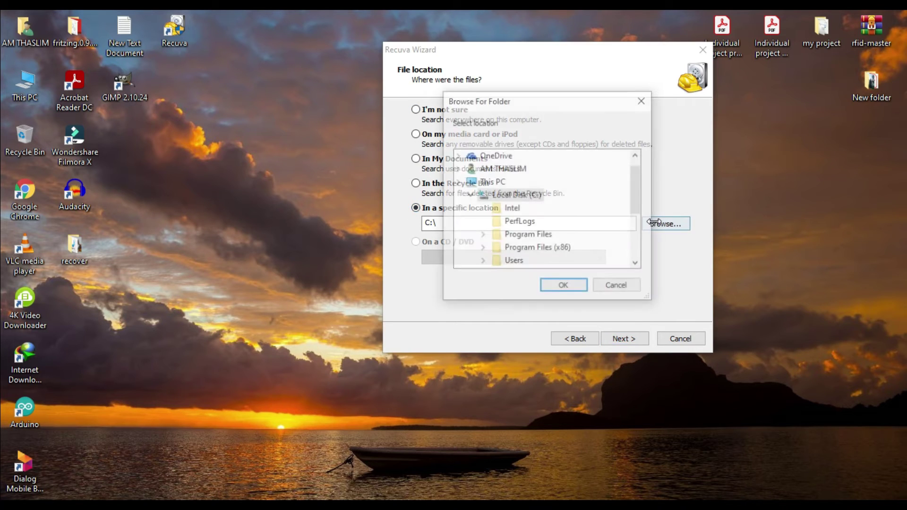
scroll(537, 225, down, 3)
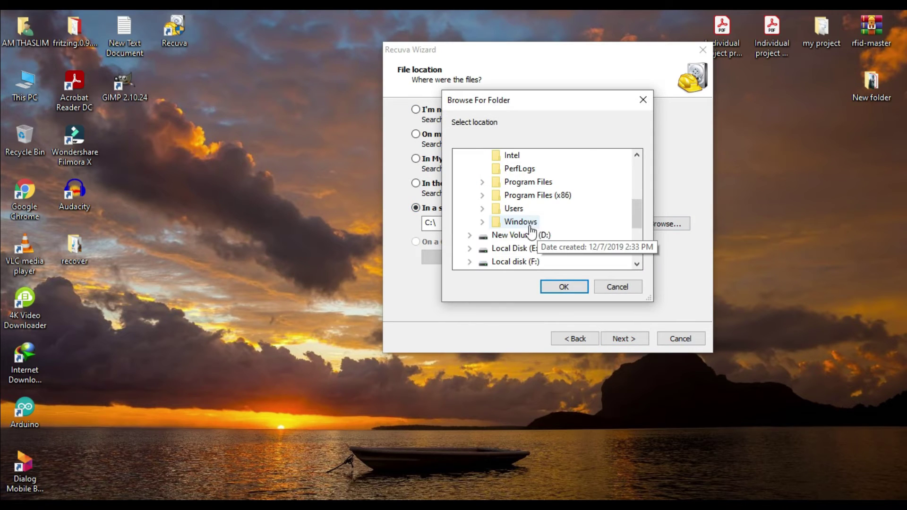
scroll(529, 238, down, 1)
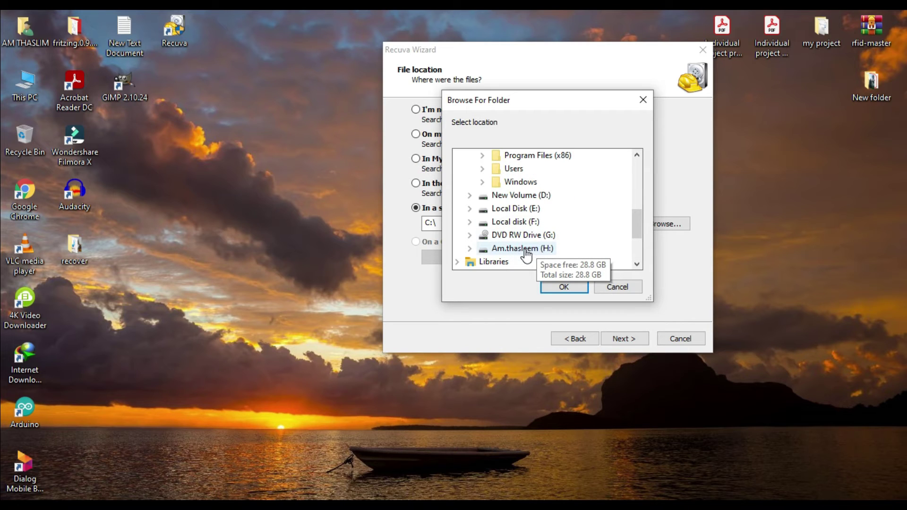
click(504, 251)
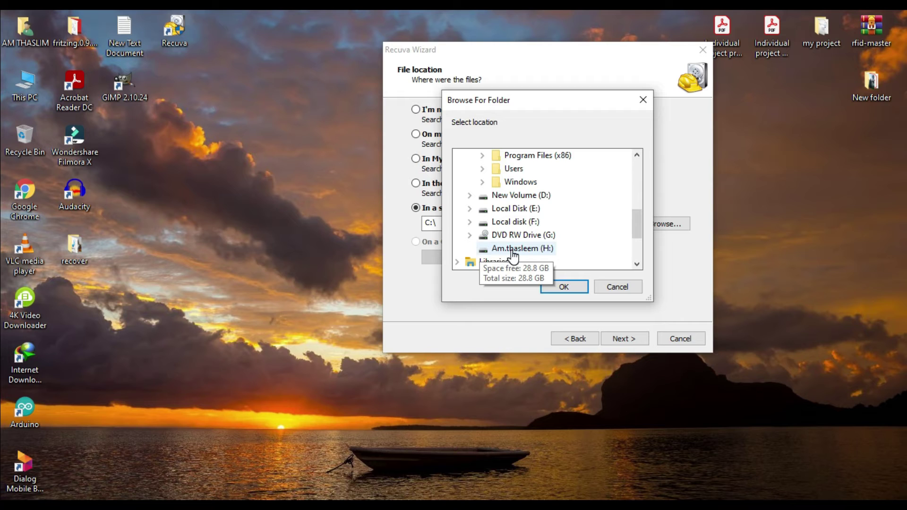
click(561, 287)
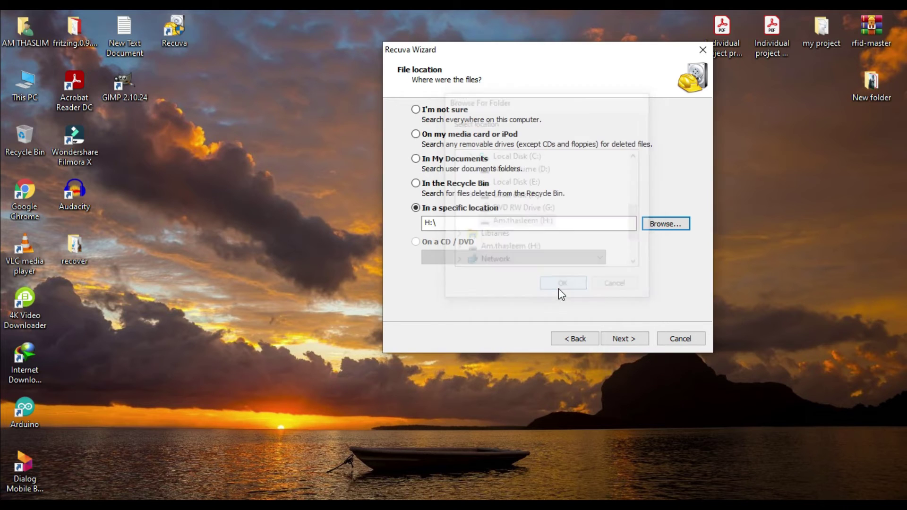
Step: Enable Deep Scan and start the search for deleted files
click(616, 340)
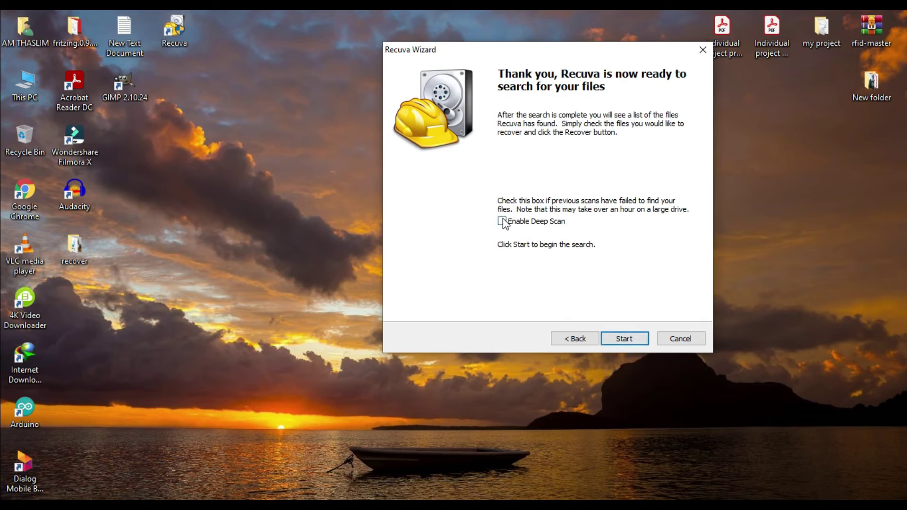
click(505, 226)
click(623, 338)
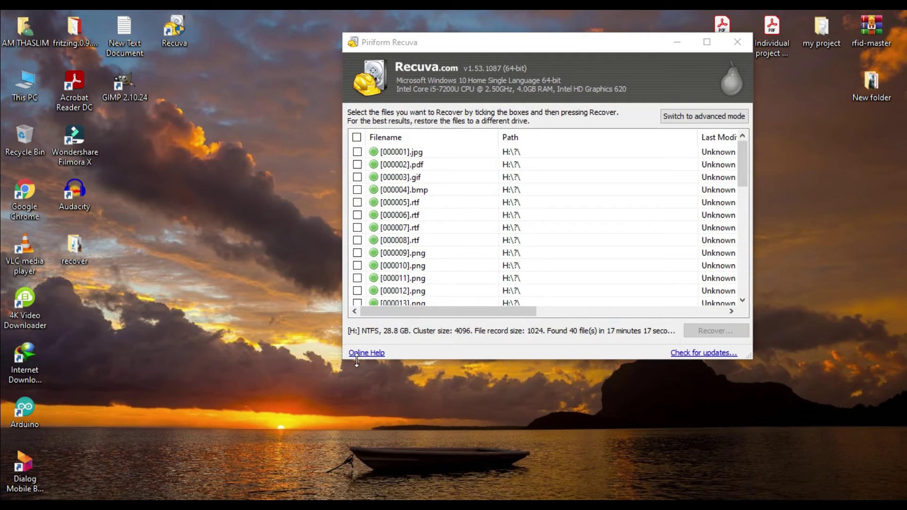
Step: Look through the found files and mark the first six, from [000001].jpg to [000006].rtf, for recovery
scroll(410, 260, down, 5)
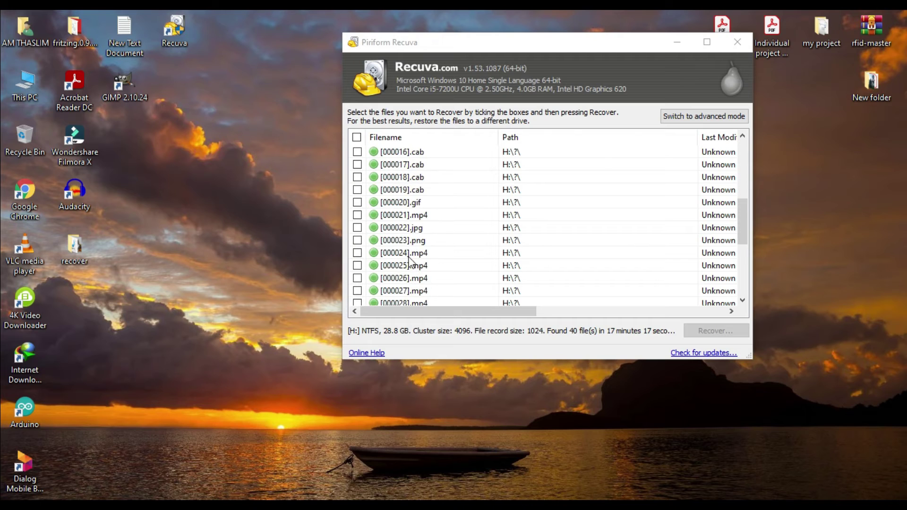
scroll(410, 261, down, 4)
scroll(410, 261, up, 9)
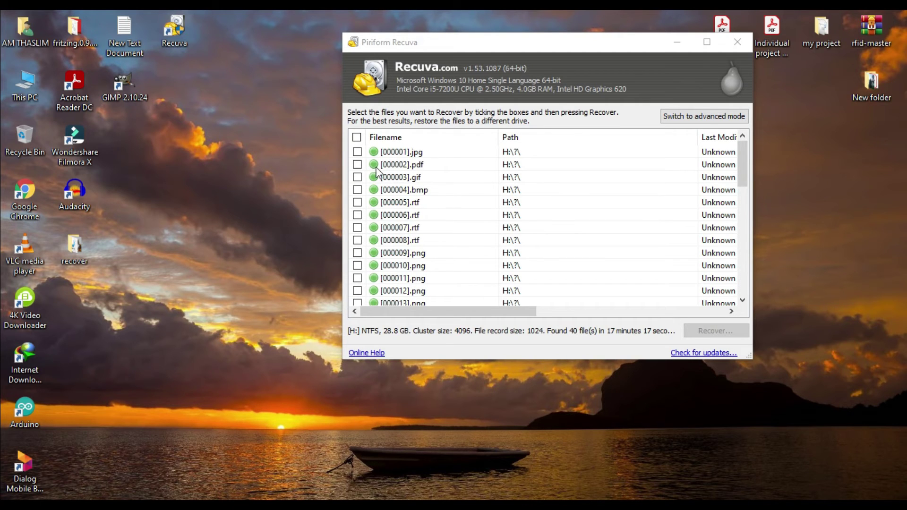
click(357, 152)
click(357, 164)
click(357, 176)
click(357, 190)
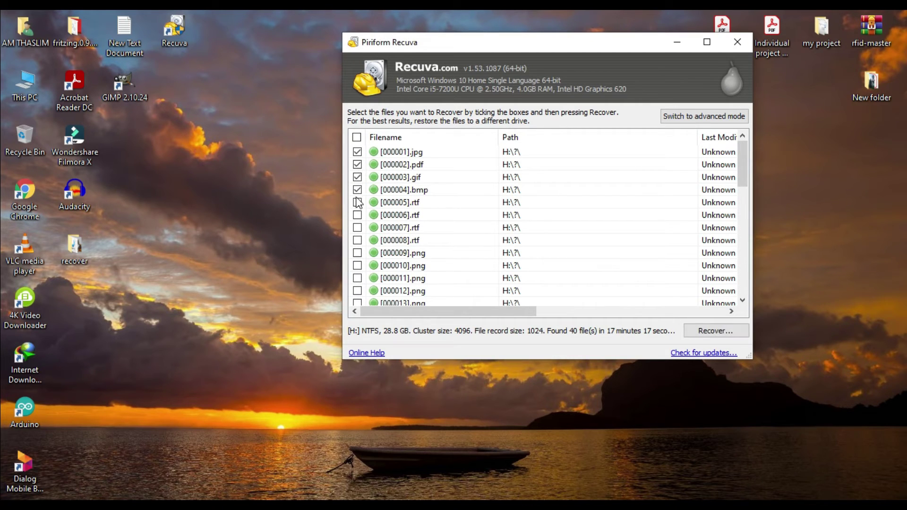
click(357, 202)
click(357, 215)
Step: Start recovering the marked files and make a new folder on the Desktop while choosing the recovery location
click(711, 331)
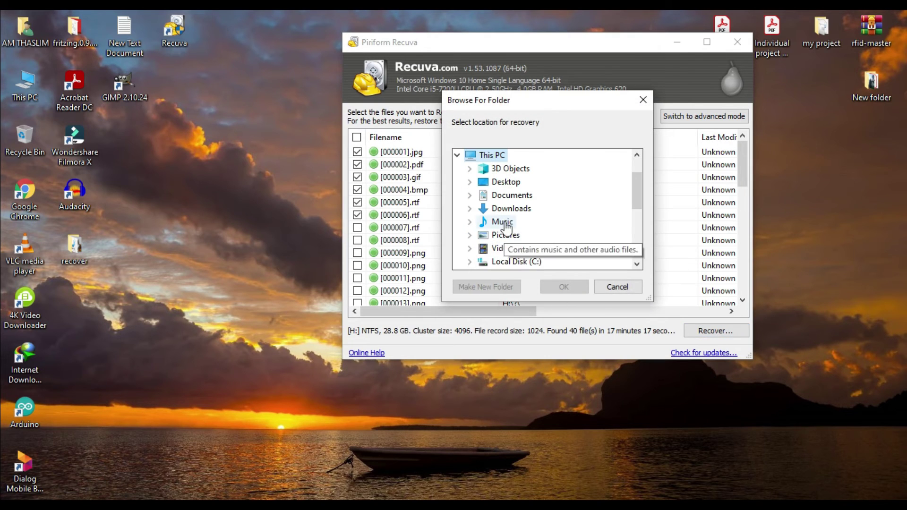
click(470, 182)
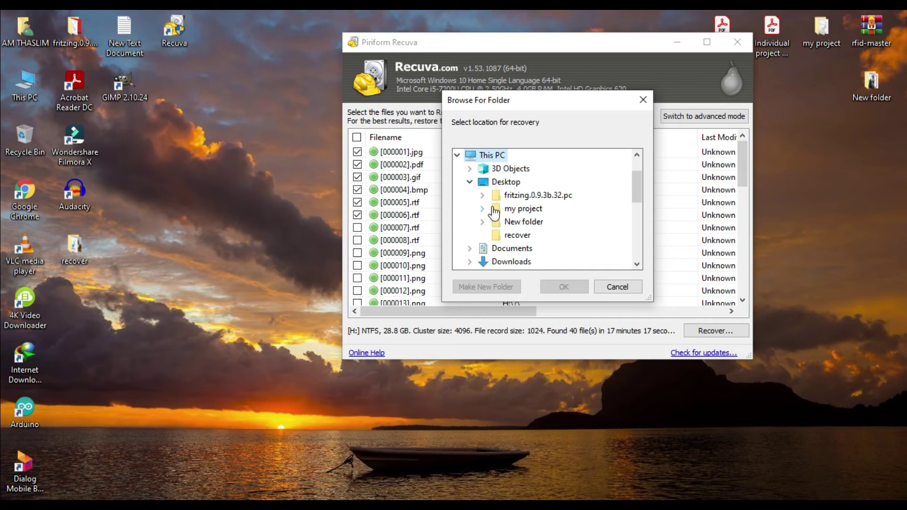
click(504, 237)
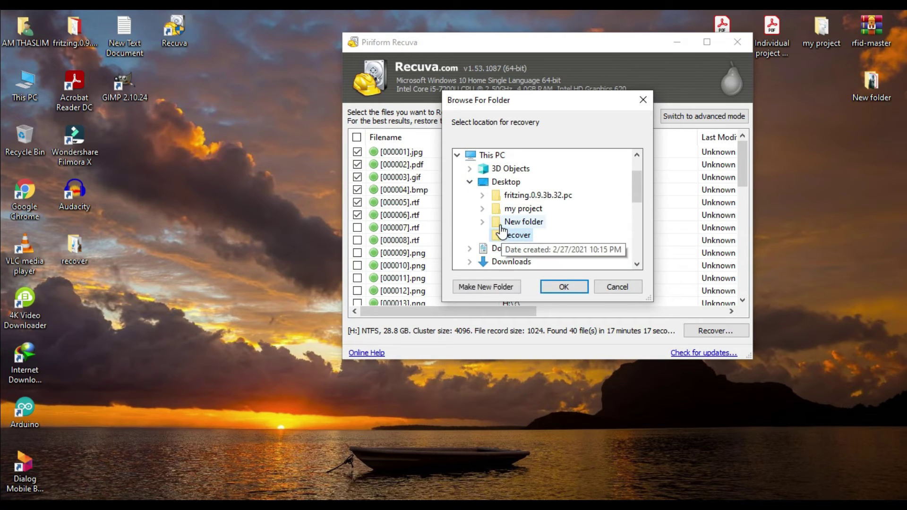
click(494, 183)
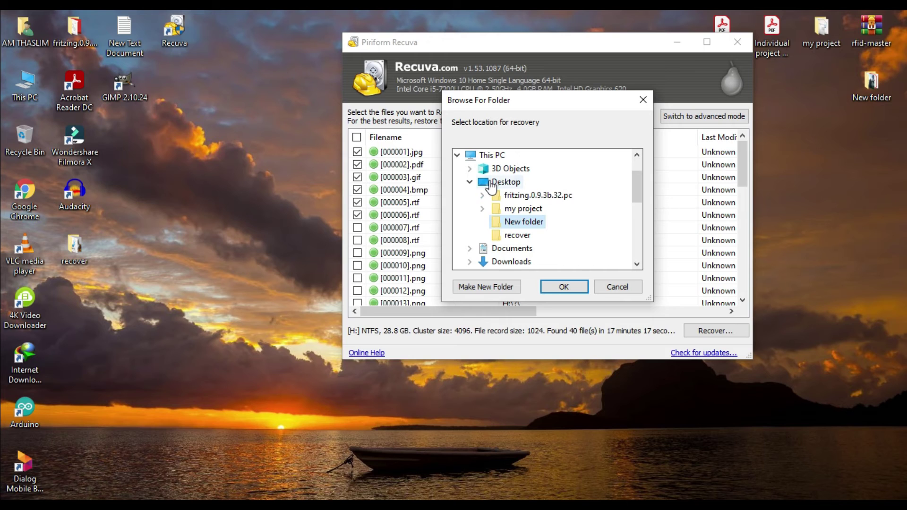
click(484, 285)
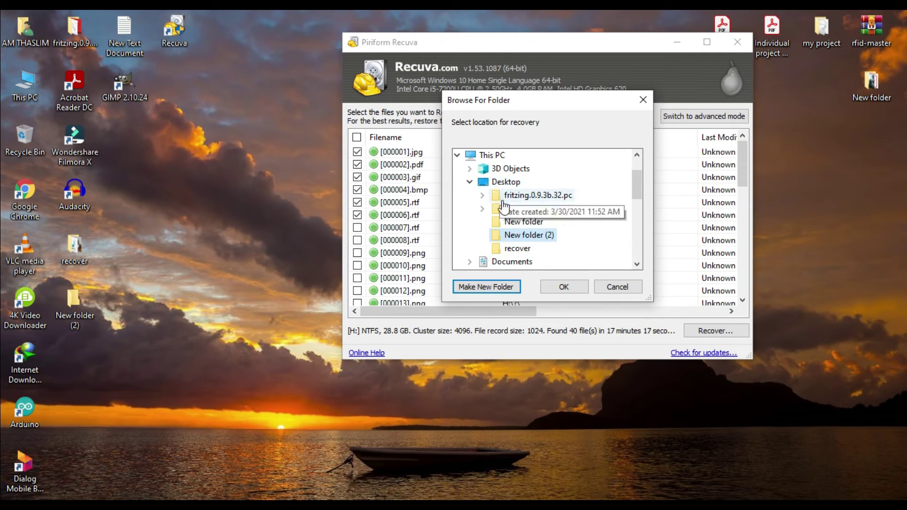
Step: Rename the new Desktop folder as recover 2
click(495, 182)
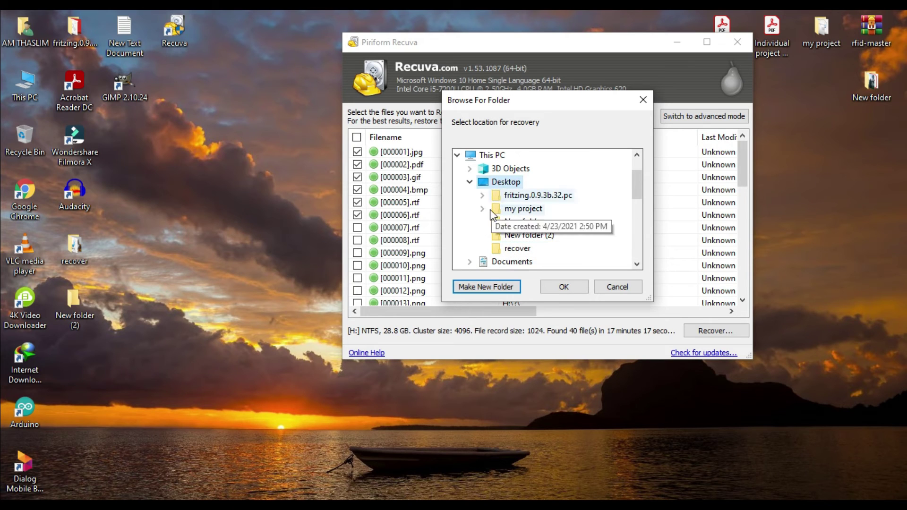
right_click(540, 239)
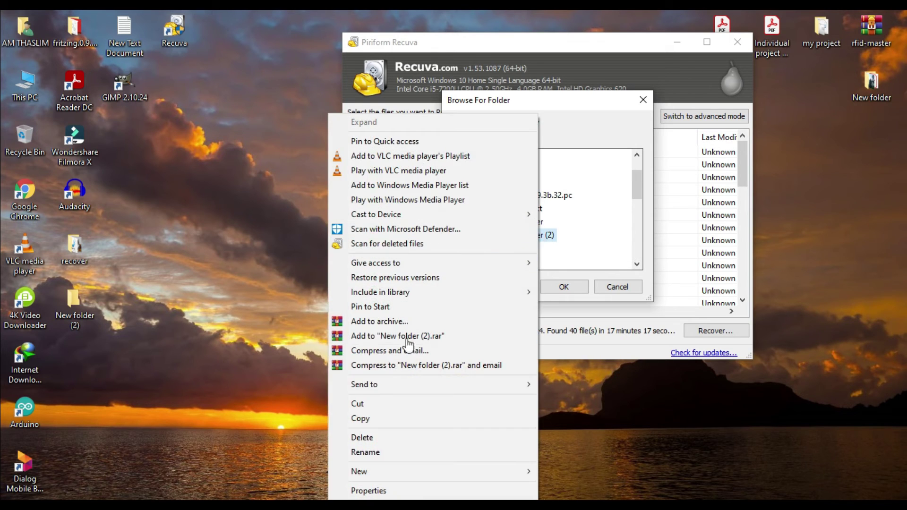
click(366, 453)
key(BackSpace)
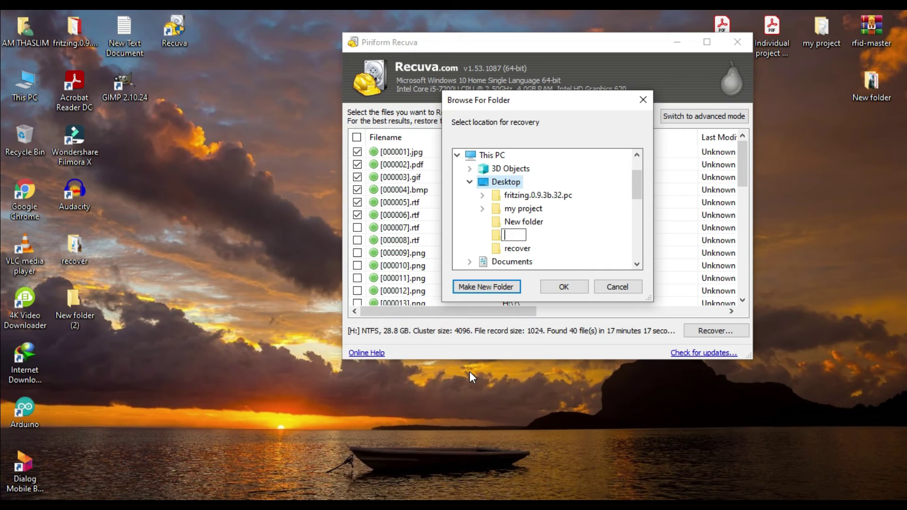
text(recover 21)
key(BackSpace)
key(Return)
Step: Recover the marked files into the recover 2 folder and close Recuva
click(503, 251)
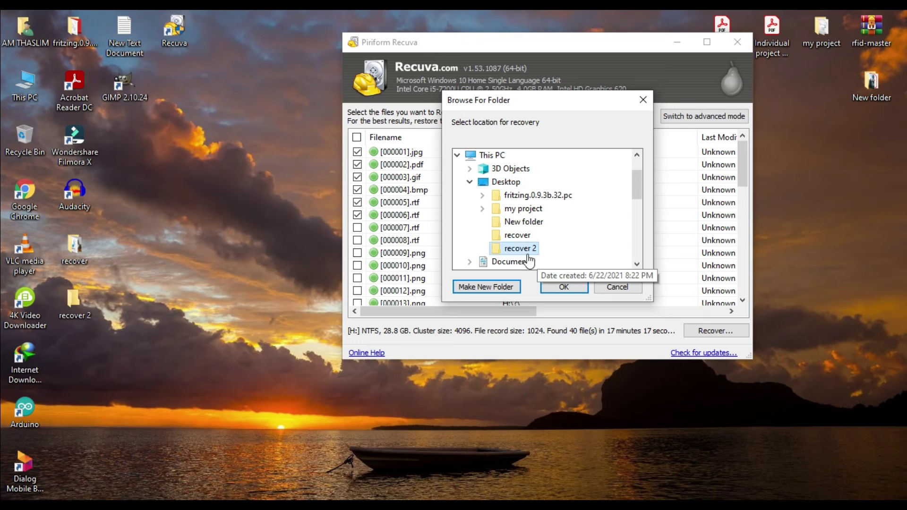
click(567, 287)
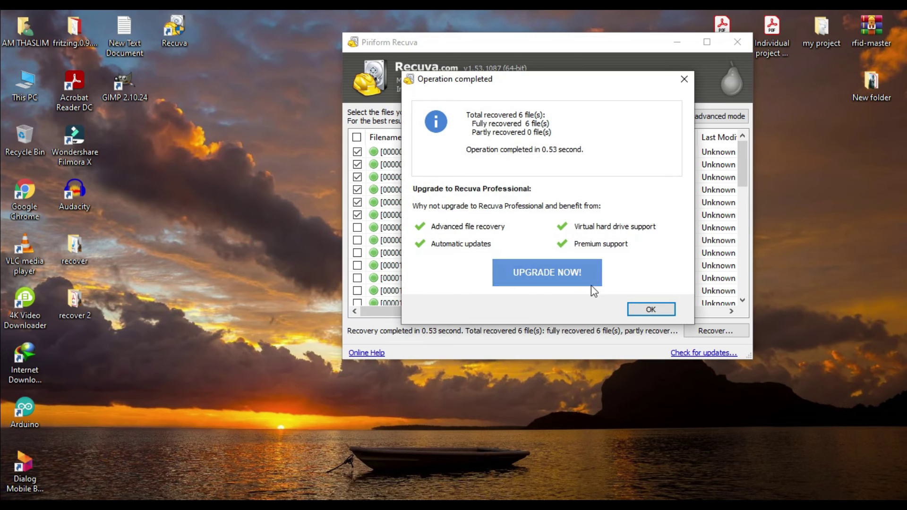
click(644, 307)
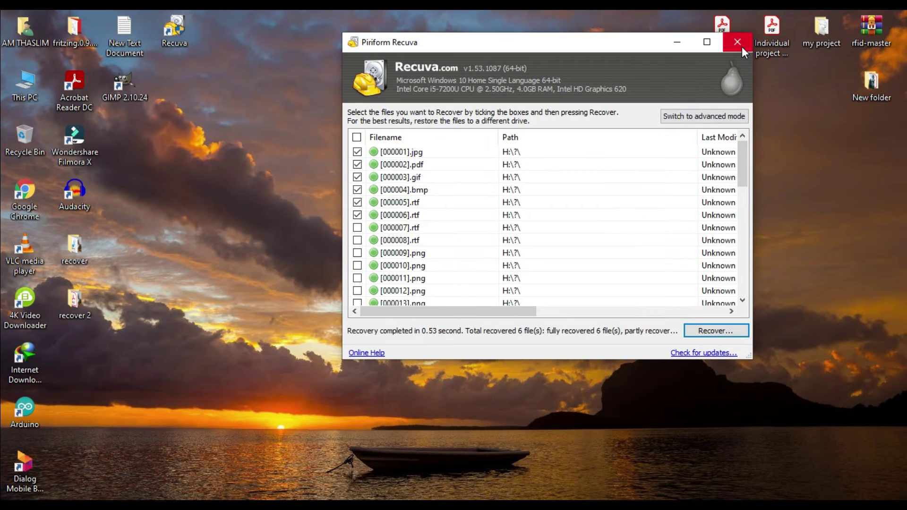
click(737, 42)
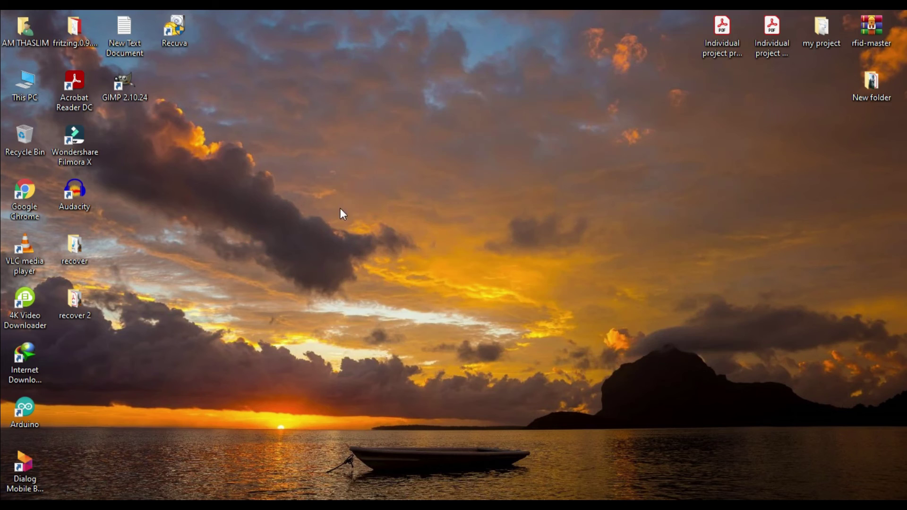
Step: Open the recover 2 folder on the desktop to check the recovered files
double_click(94, 296)
click(897, 491)
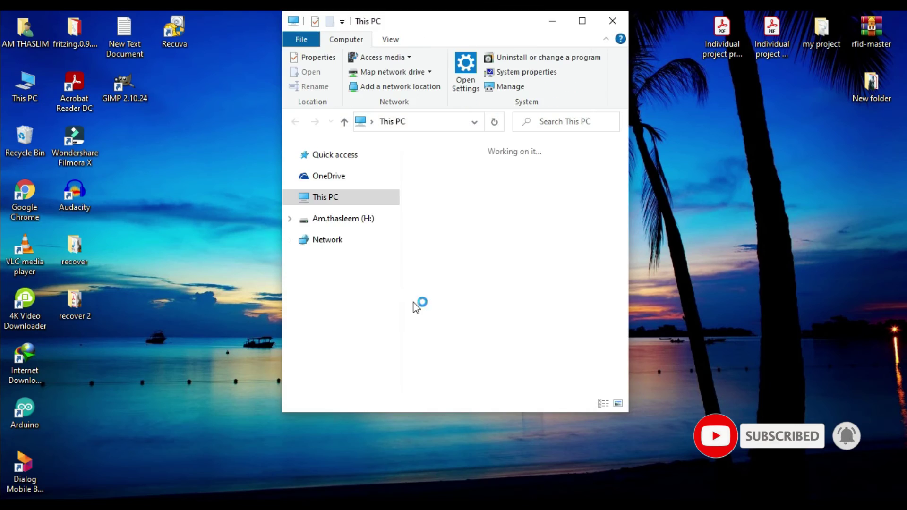
Step: Format the H: drive as NTFS with a 4096-byte allocation unit size and Quick Format turned off
click(589, 22)
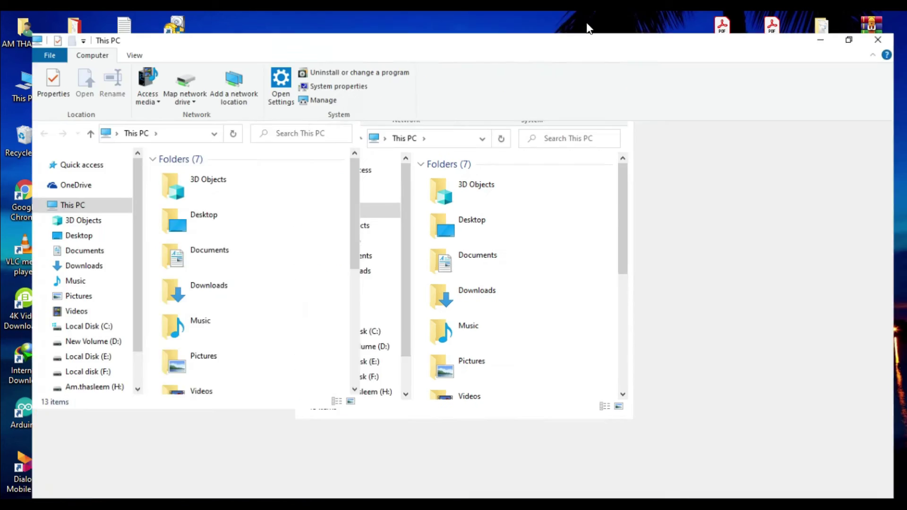
click(387, 309)
right_click(388, 310)
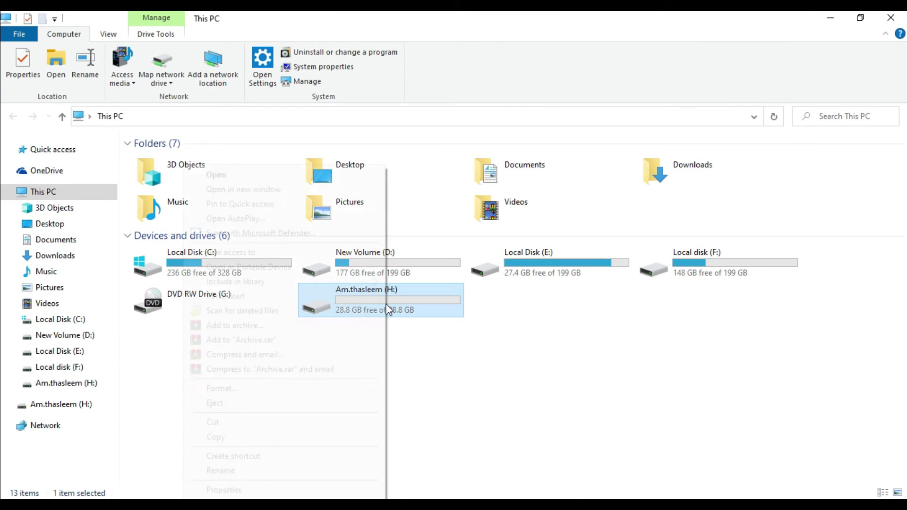
click(263, 395)
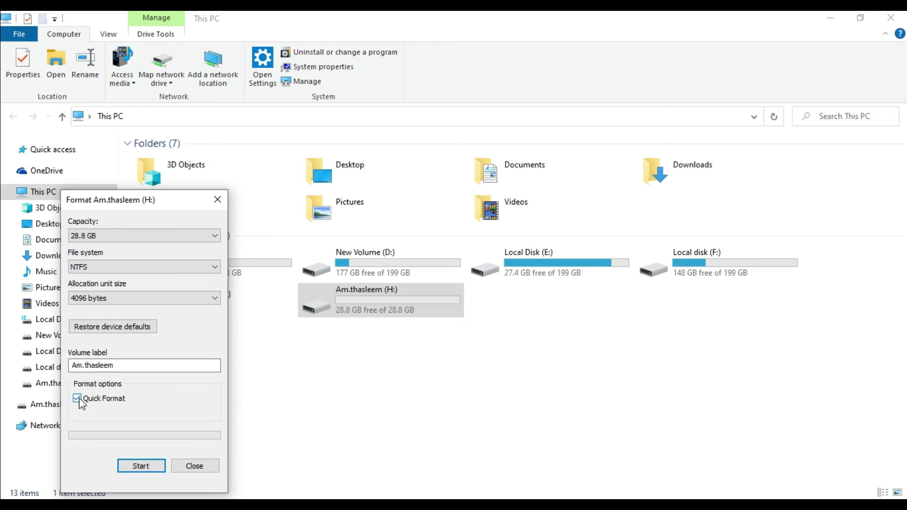
click(79, 402)
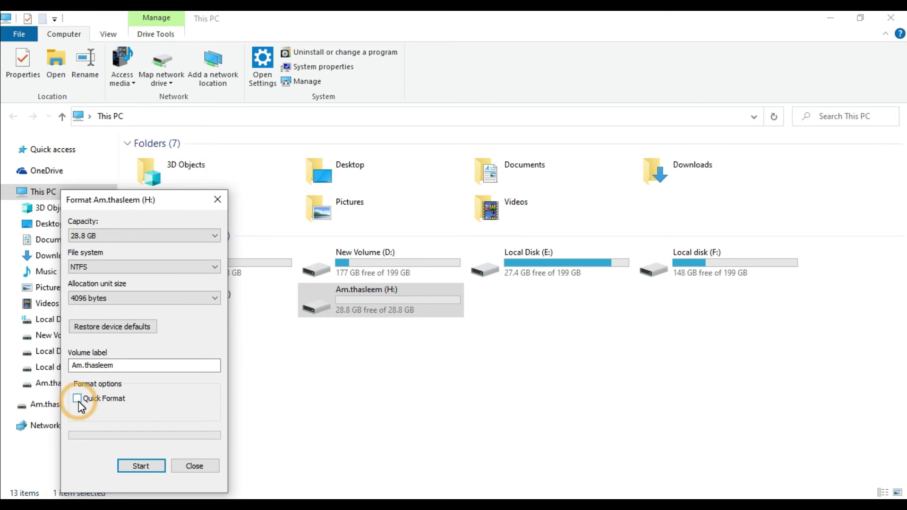
click(137, 464)
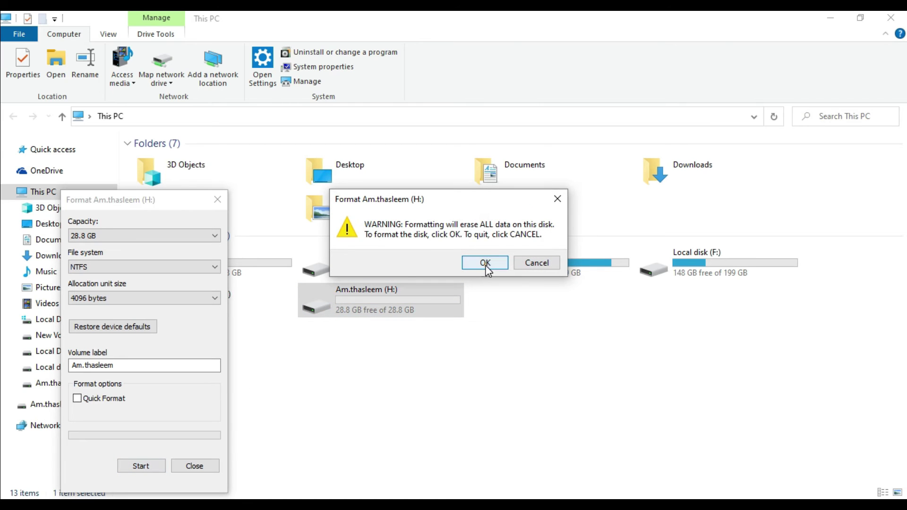
click(485, 263)
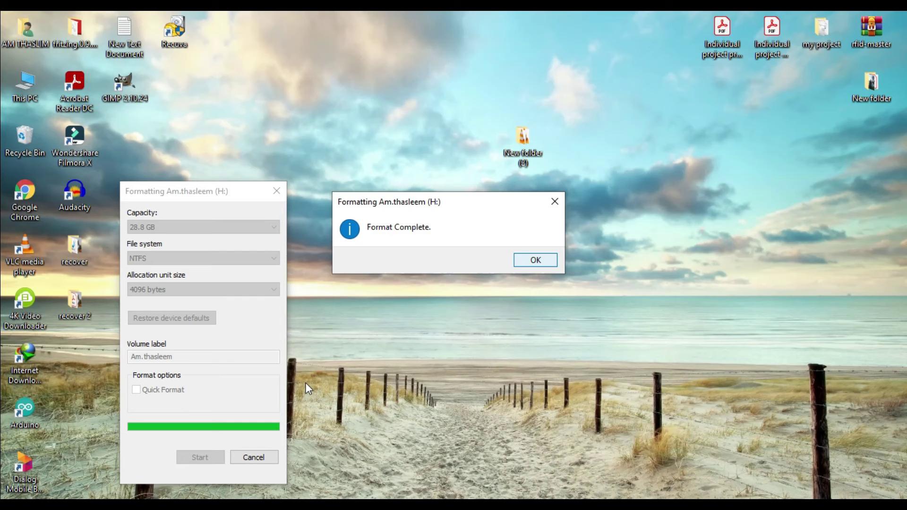
key(Return)
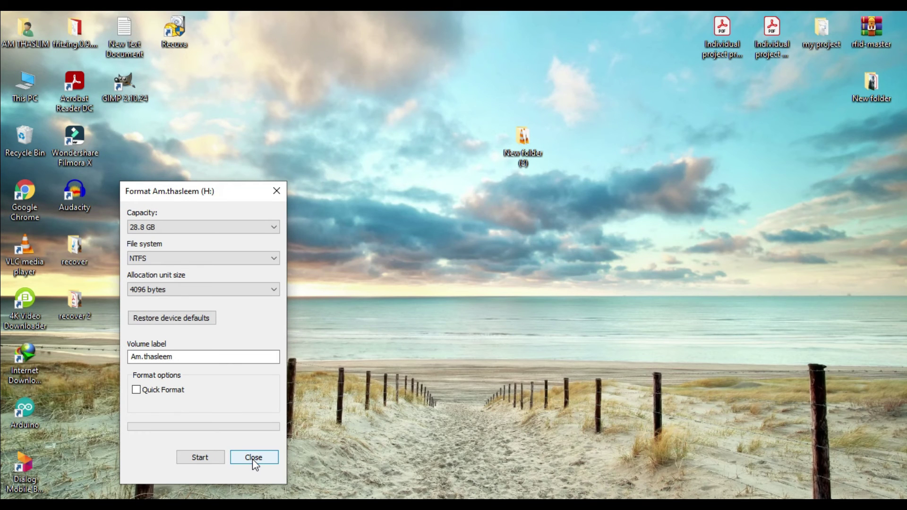
Step: Close the format window of the H: drive and return to the desktop
click(253, 457)
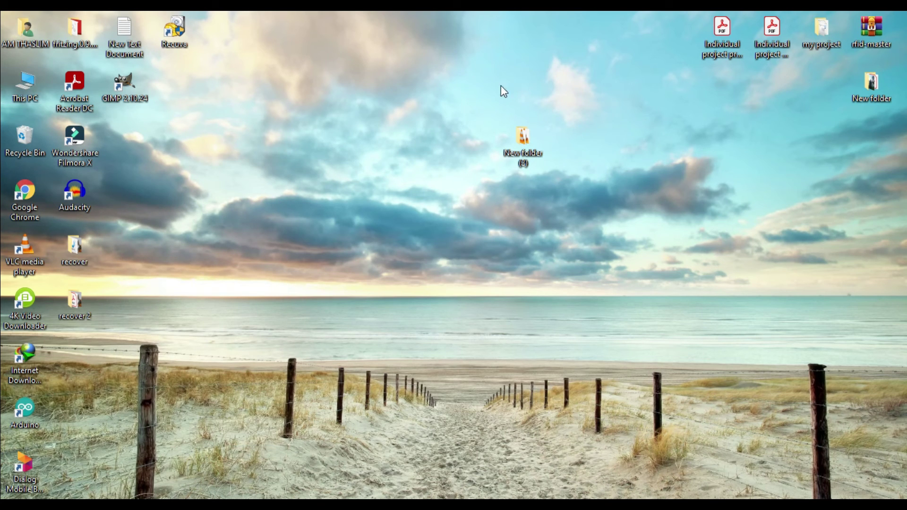
right_click(520, 72)
click(478, 110)
Step: Launch the Recuva wizard and accept All Files as the file type to recover
double_click(174, 31)
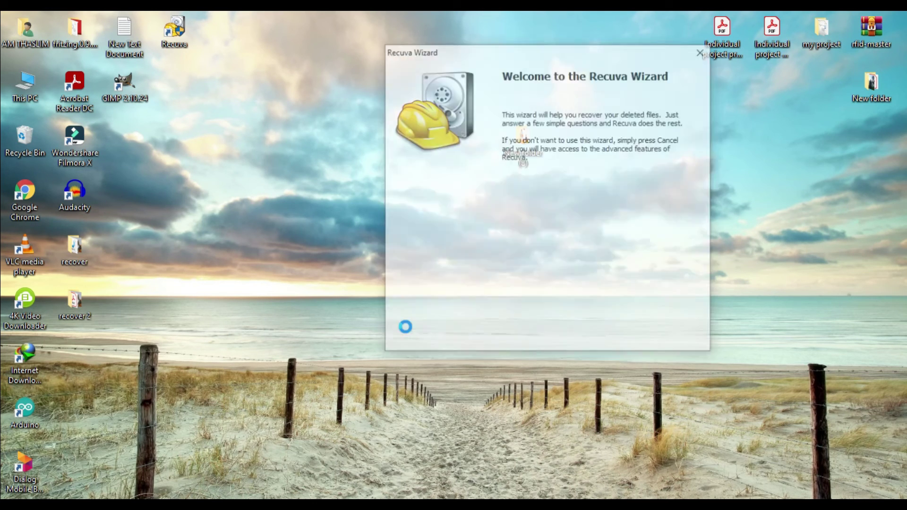
click(616, 336)
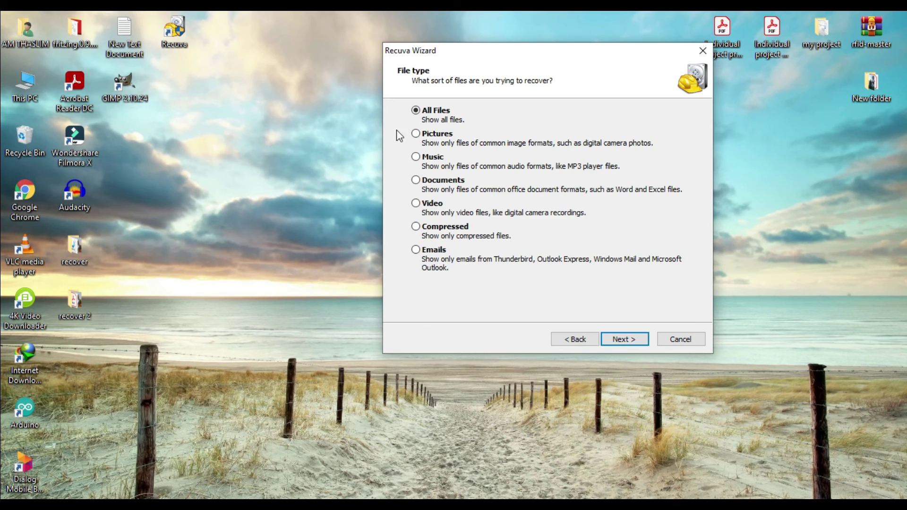
click(617, 338)
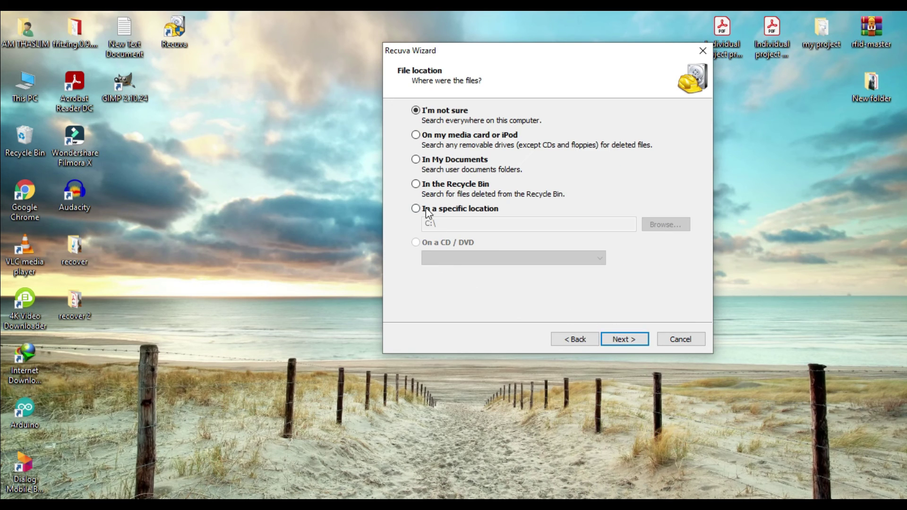
Step: Set the file location to a specific location and choose the H: drive
click(427, 209)
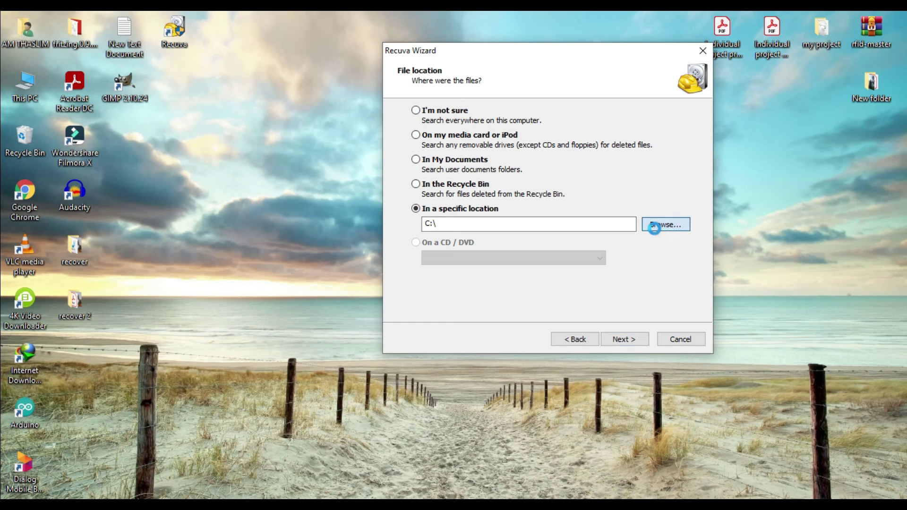
click(665, 225)
scroll(558, 223, down, 2)
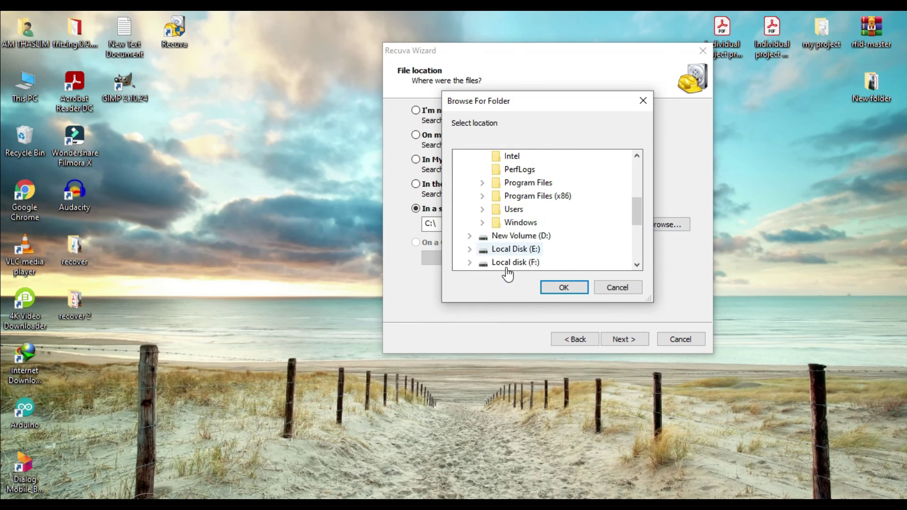
scroll(507, 262, down, 2)
click(510, 208)
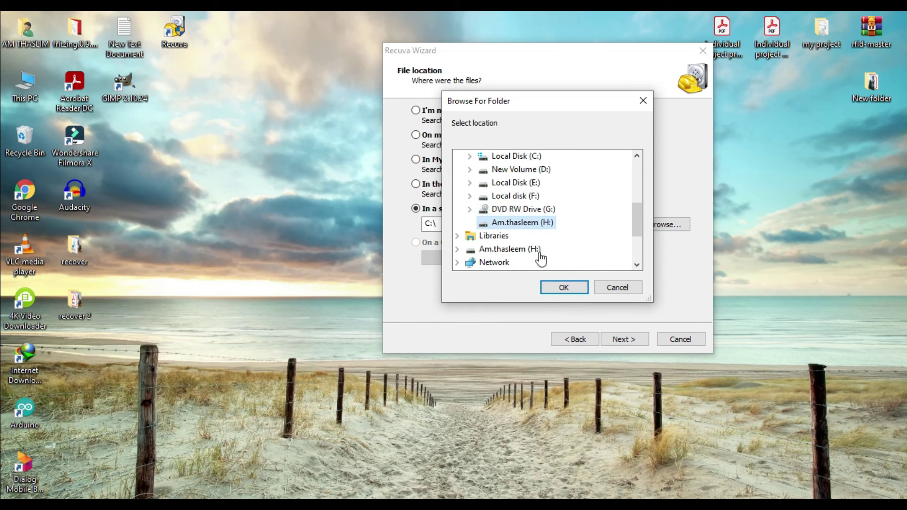
click(553, 286)
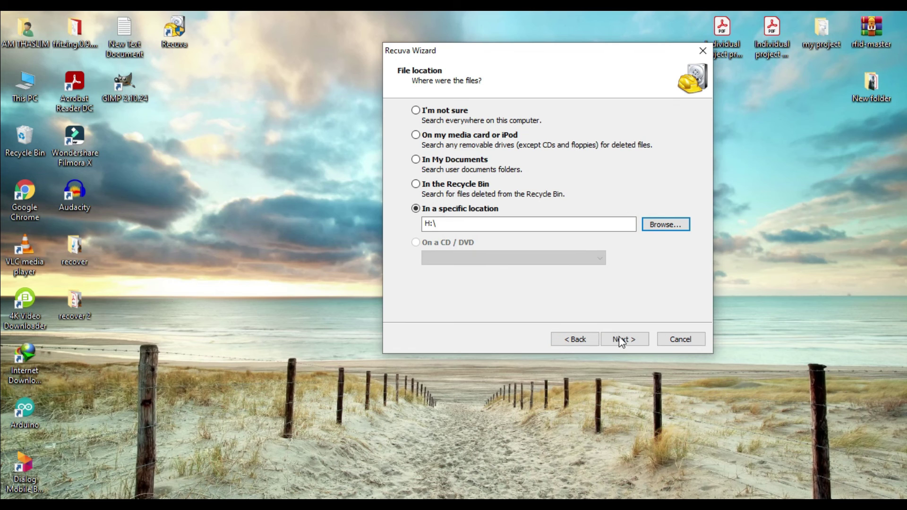
Step: Enable Deep Scan and start the search for deleted files on the H: drive
click(619, 338)
click(531, 222)
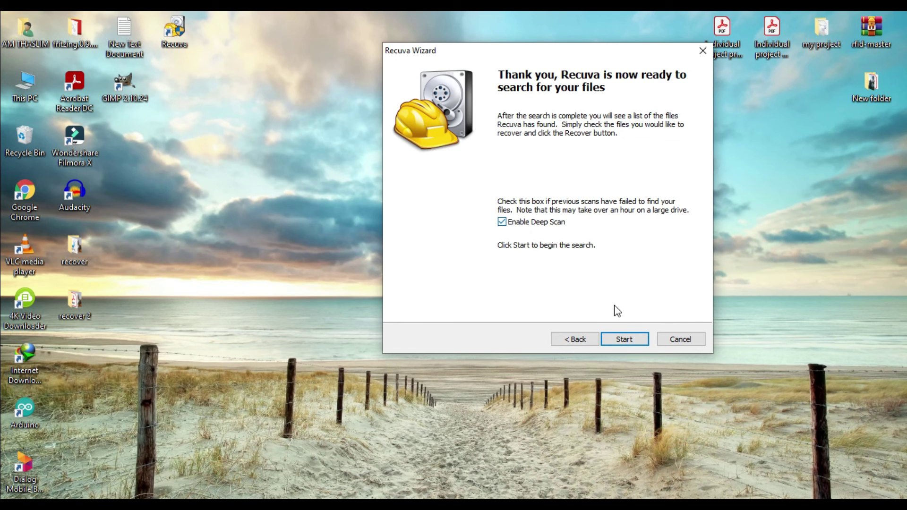
click(621, 343)
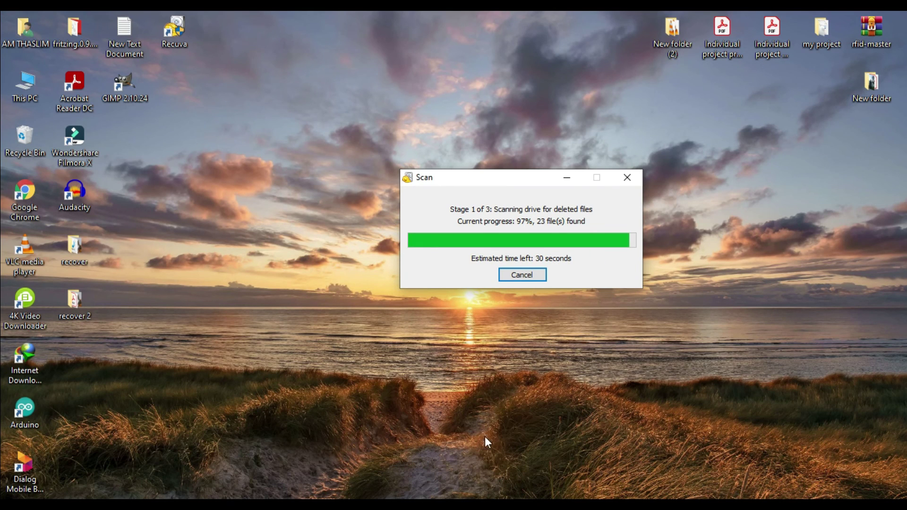
click(544, 410)
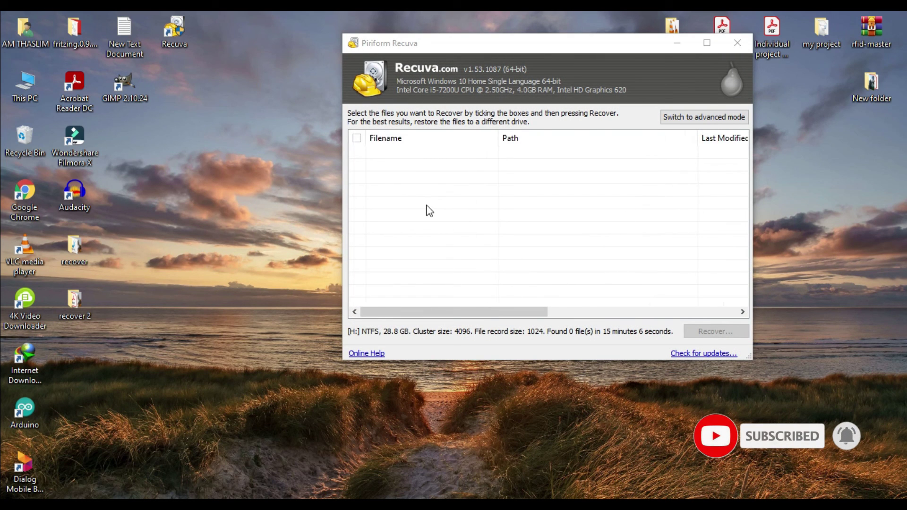
Step: Examine the Deep Scan results list across all its columns for recoverable files and close Recuva
scroll(429, 222, right, 2)
scroll(468, 212, left, 2)
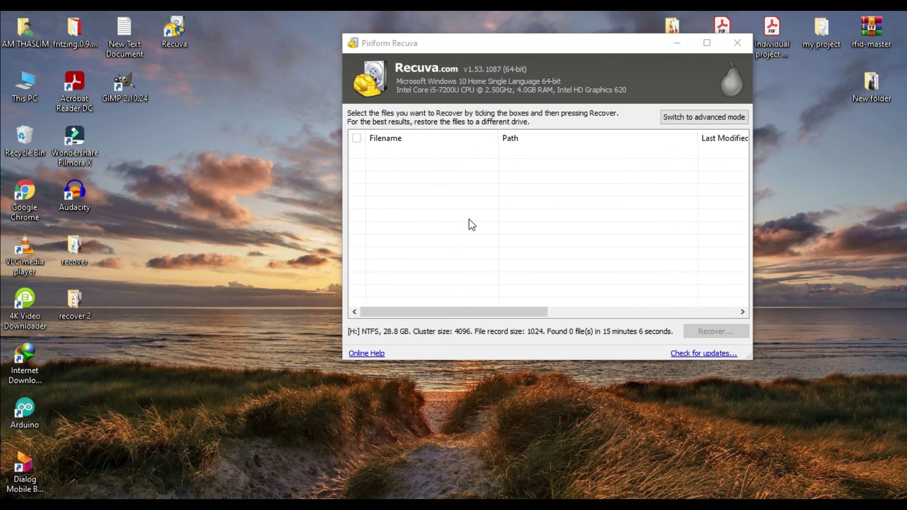
scroll(471, 217, right, 4)
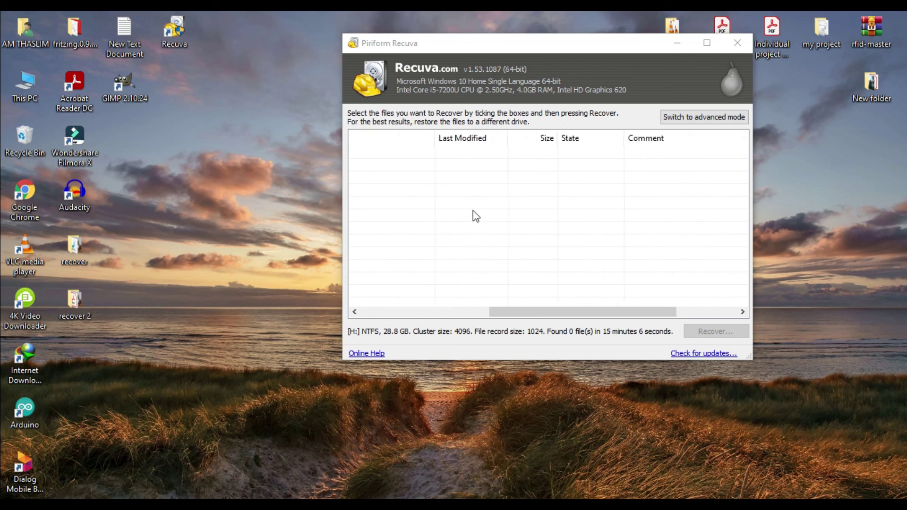
scroll(474, 214, left, 4)
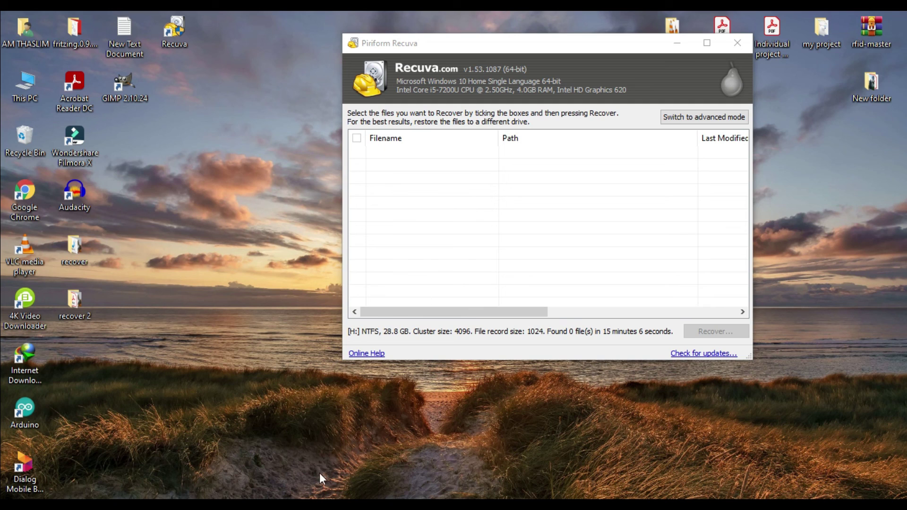
scroll(477, 198, right, 2)
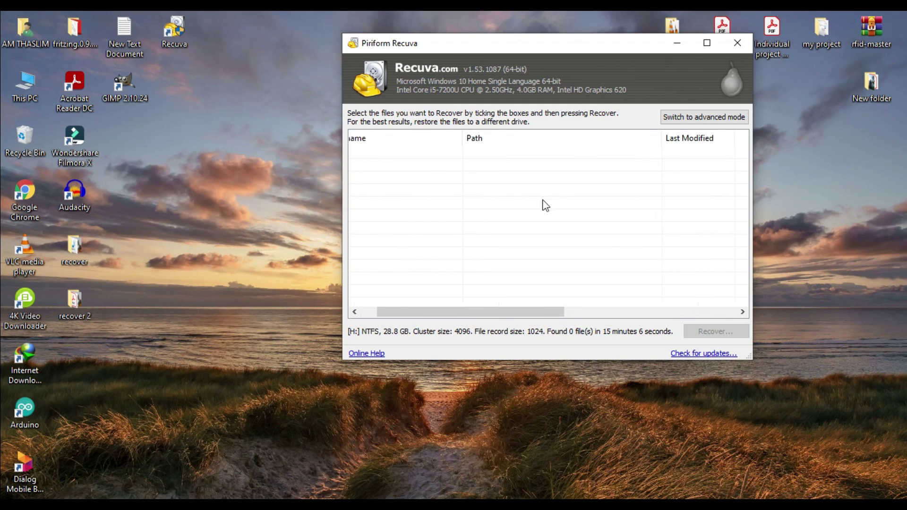
drag(458, 313, 399, 316)
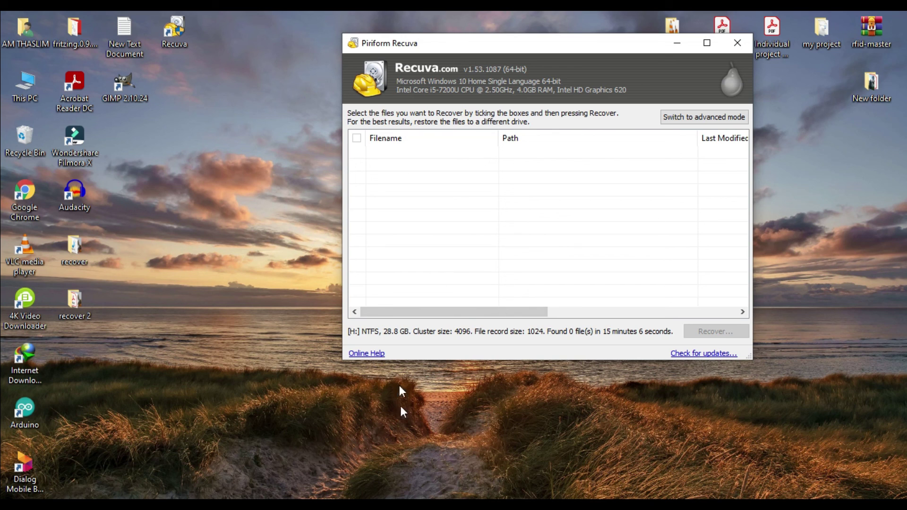
click(738, 42)
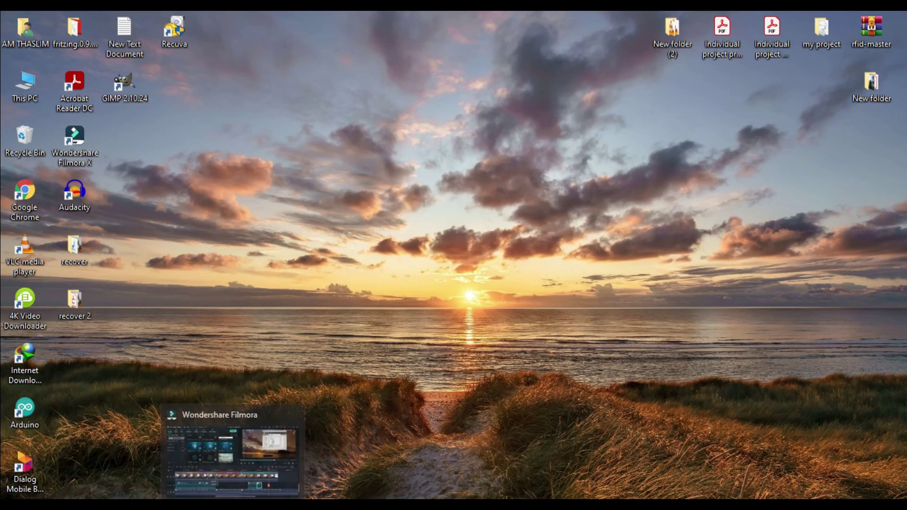